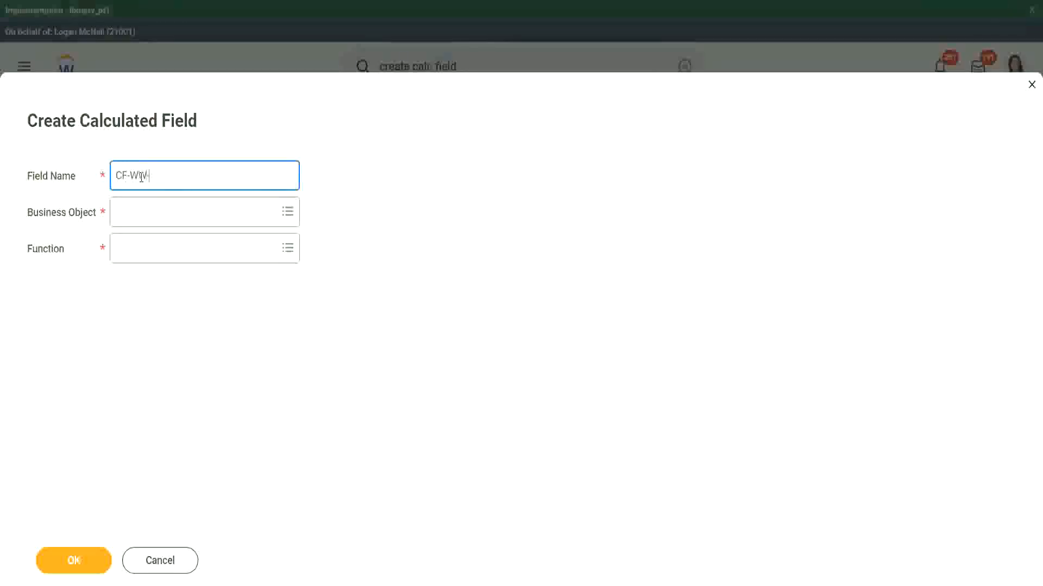
Step: Name the new calculated field "CF-WW-TF-Dependent Relationship is Child"
{"action": "type", "text": "-"}
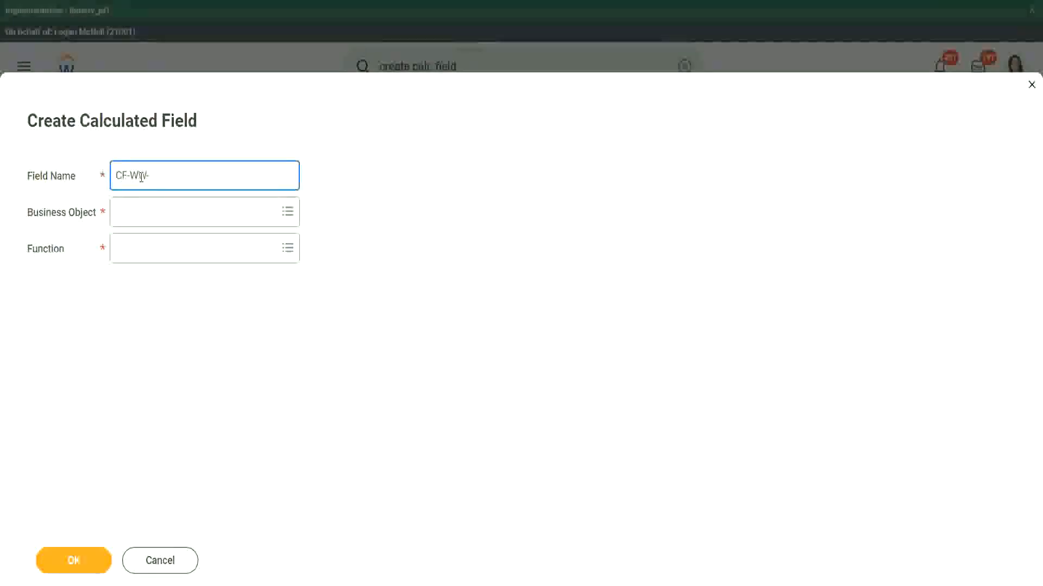
{"action": "type", "text": "TF"}
{"action": "type", "text": "Relationship is "}
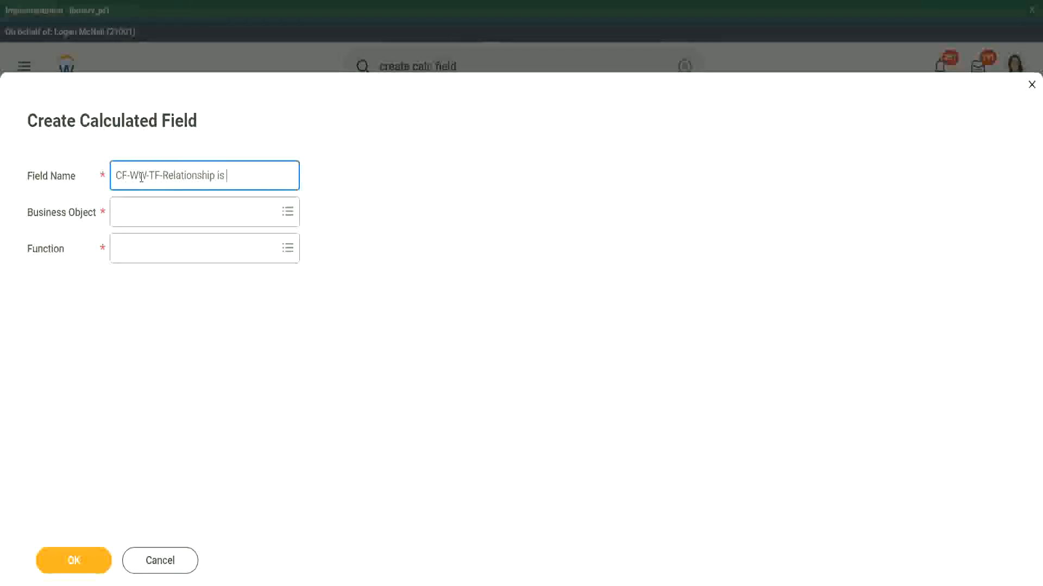
{"action": "type", "text": "child"}
{"action": "key", "text": "Left"}
{"action": "key", "text": "Left"}
{"action": "key", "text": "Left"}
{"action": "key", "text": "Left"}
{"action": "key", "text": "shift+Right"}
{"action": "type", "text": "CF-WW-TF-Depende"}
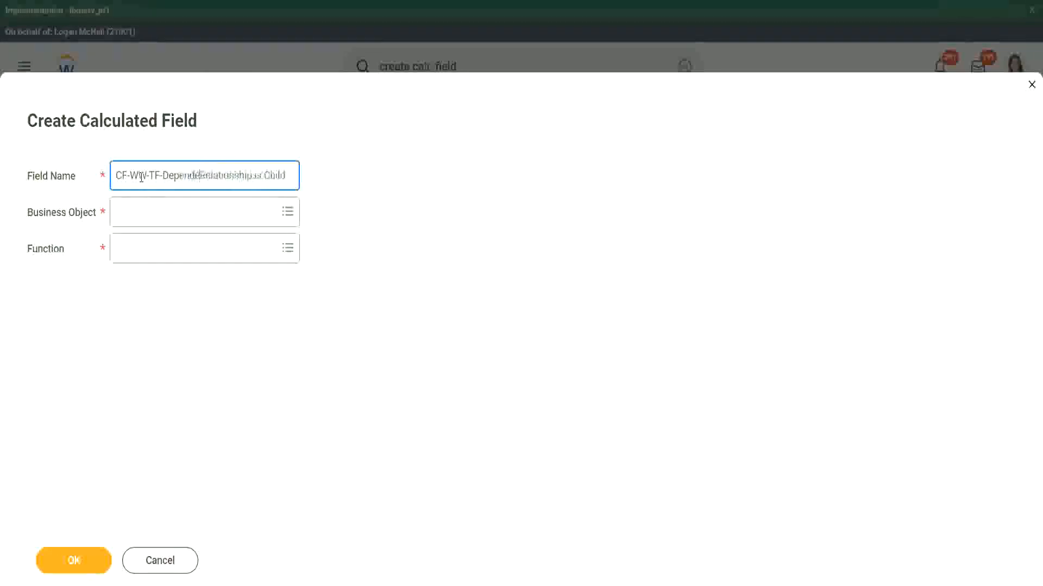
{"action": "type", "text": "nt"}
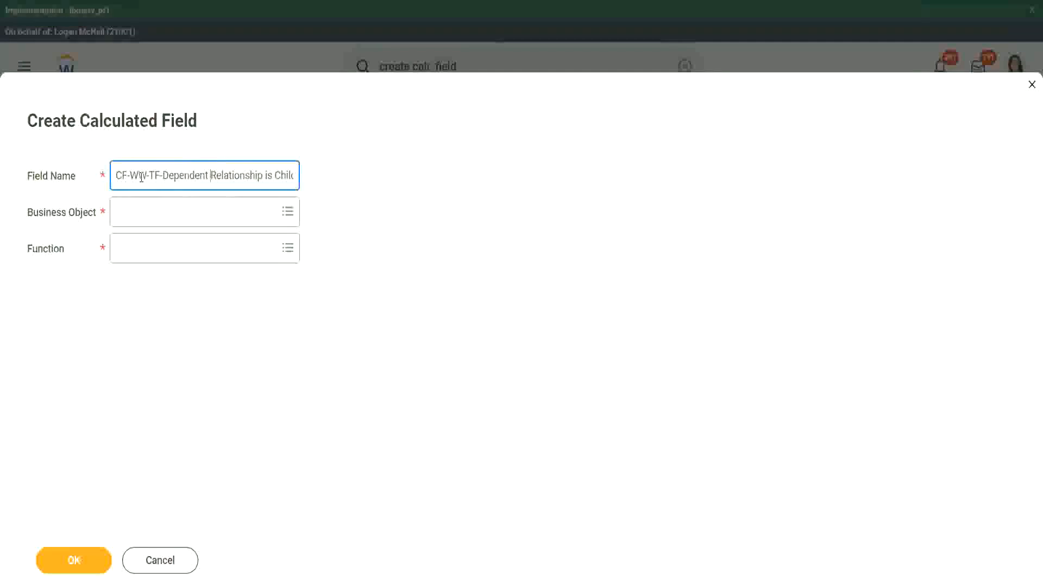
{"action": "key", "text": "Tab"}
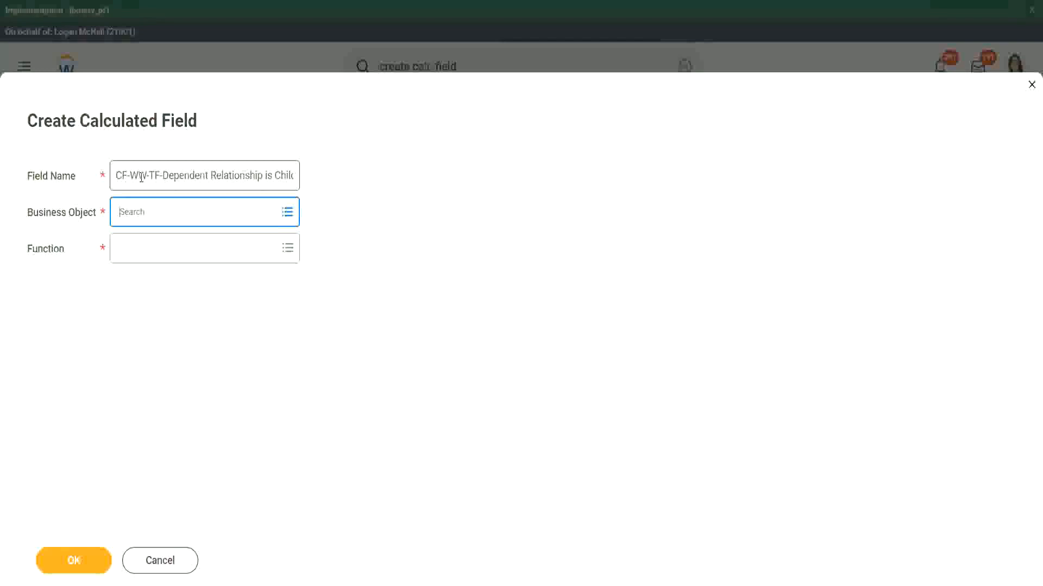
Step: Set the business object to Dependent and the function to True/False Condition, and continue to the condition definition
{"action": "type", "text": "depedne"}
{"action": "type", "text": "nde"}
{"action": "key", "text": "Return"}
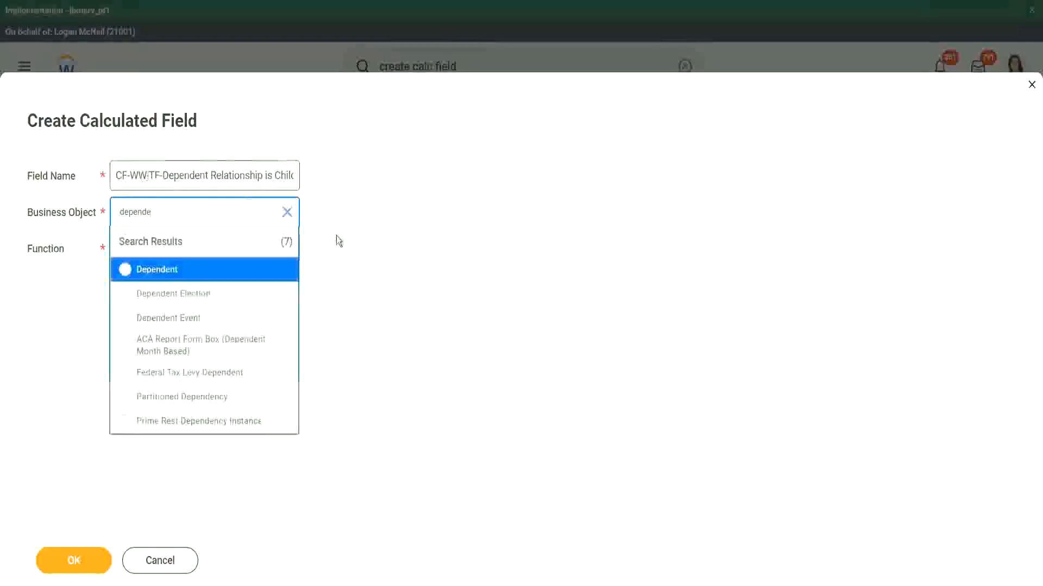
{"action": "left_click", "coordinate": [179, 277]}
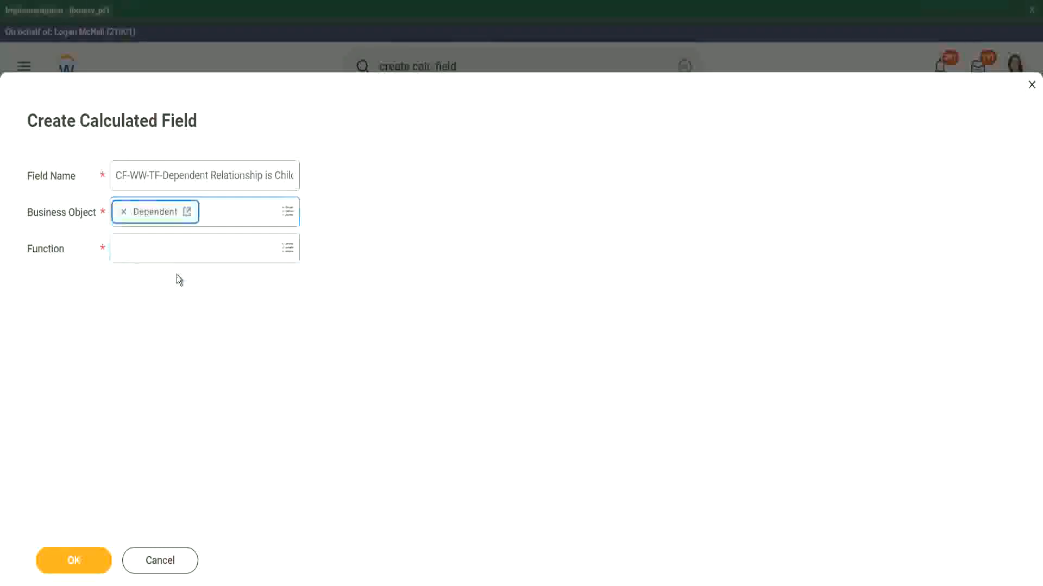
{"action": "left_click", "coordinate": [151, 245]}
{"action": "type", "text": "true"}
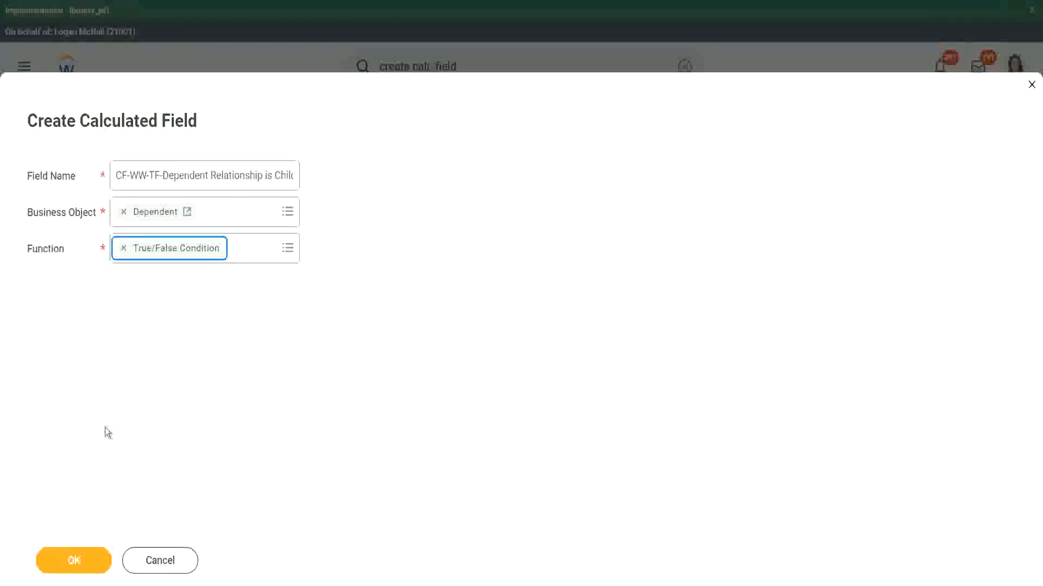
{"action": "left_click", "coordinate": [84, 564]}
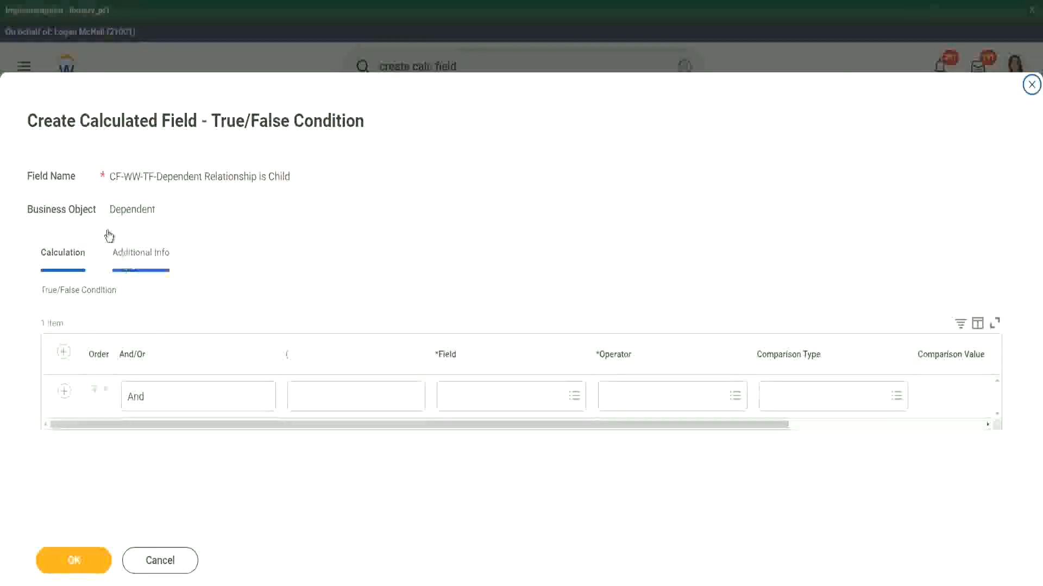
Step: Set the condition's field to the single-instance Relationship field and check its report field details
{"action": "left_click_drag", "start_coordinate": [110, 209], "coordinate": [429, 224]}
{"action": "left_click", "coordinate": [475, 395]}
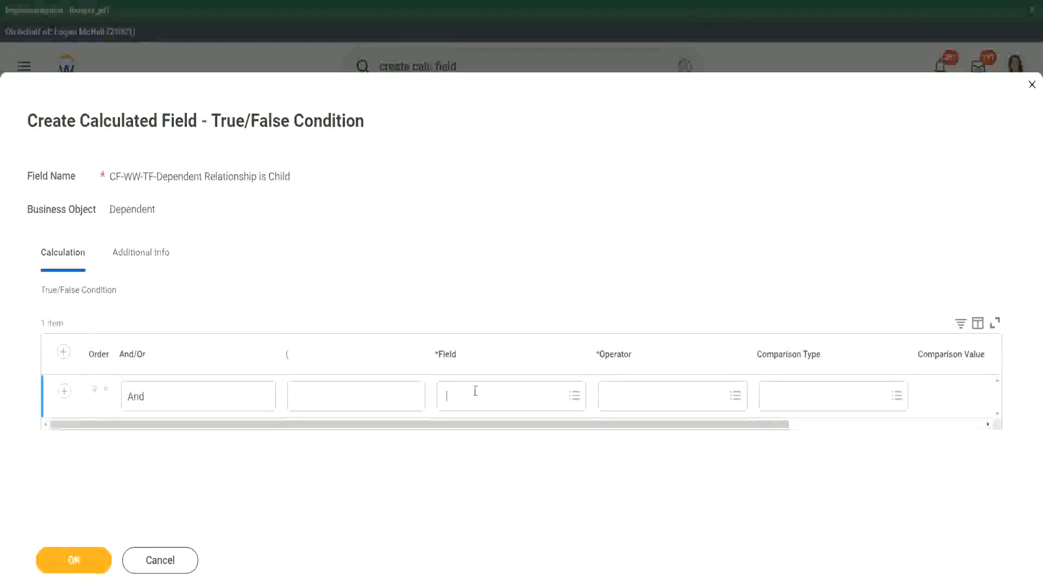
{"action": "type", "text": "relation"}
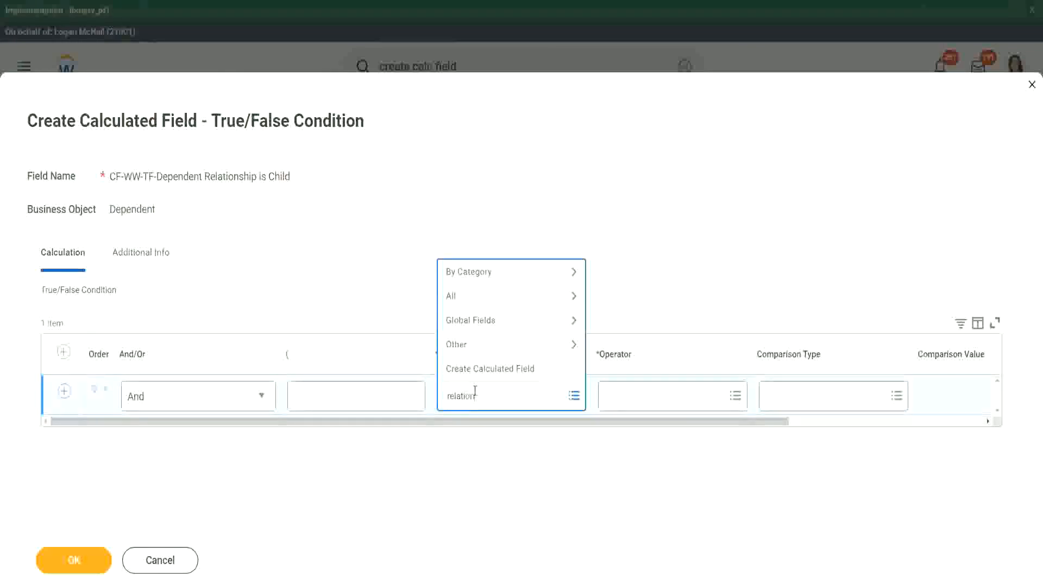
{"action": "type", "text": "ship"}
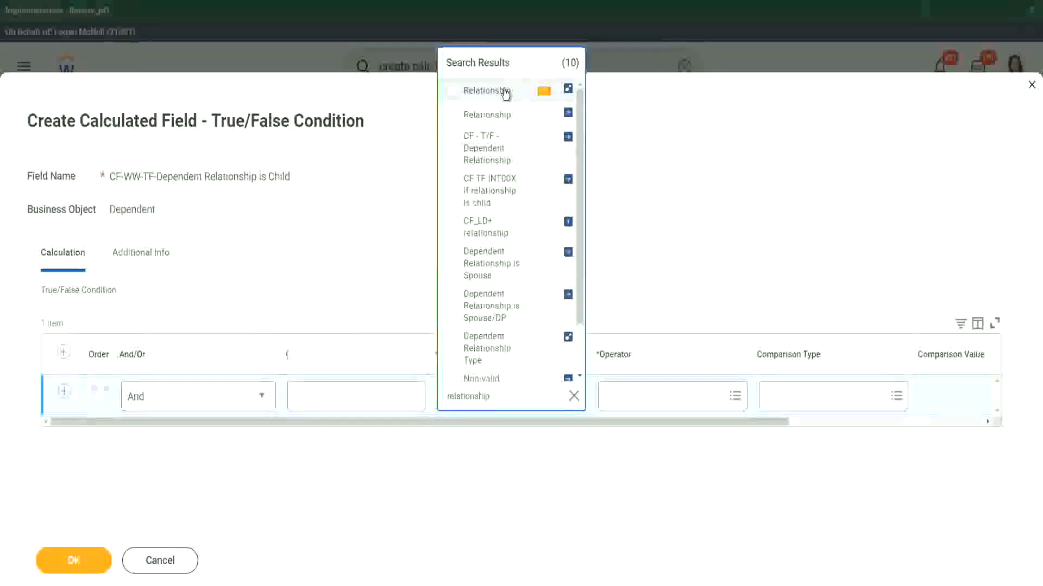
{"action": "left_click", "coordinate": [505, 92]}
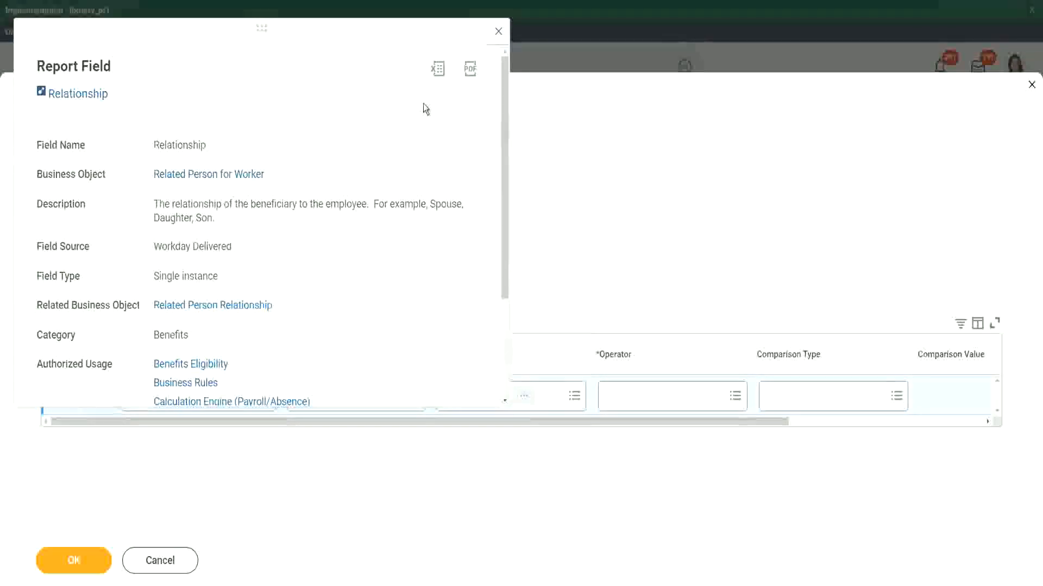
{"action": "left_click", "coordinate": [498, 31]}
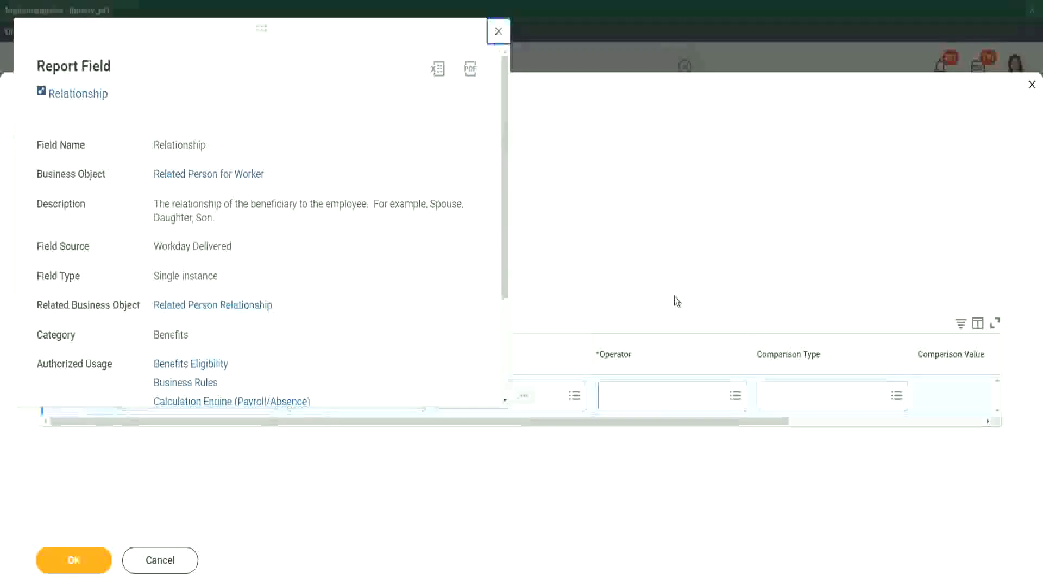
Step: Set the condition's operator to "in the selection list"
{"action": "left_click", "coordinate": [642, 394]}
{"action": "left_click", "coordinate": [651, 342]}
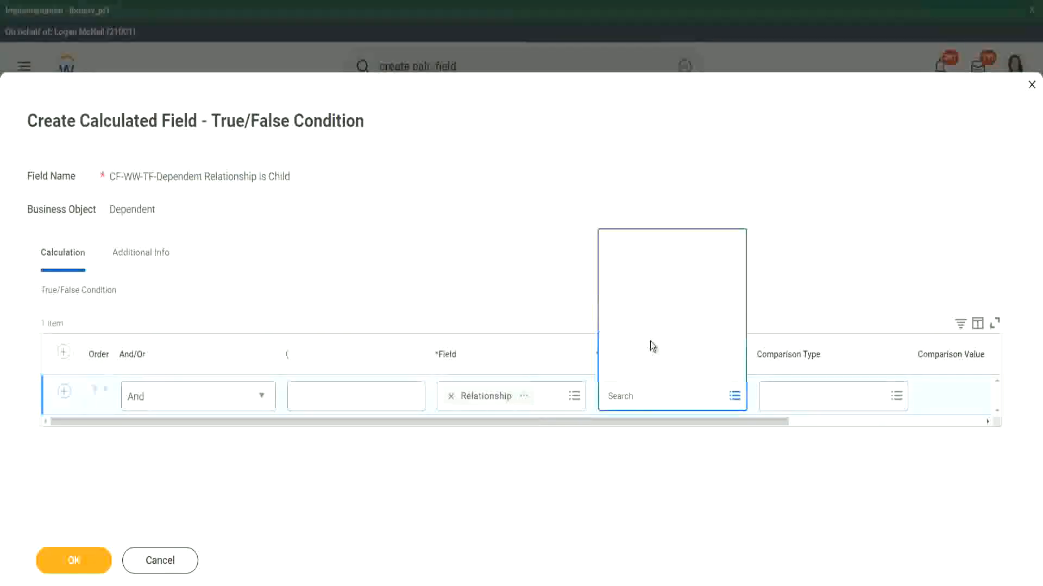
{"action": "left_click", "coordinate": [663, 297]}
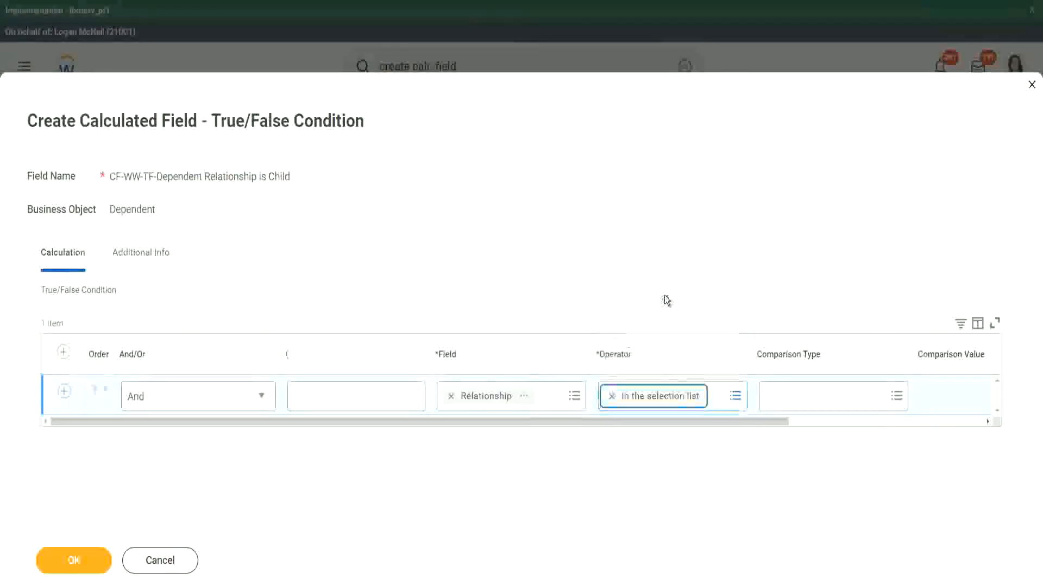
Step: Select Child as the condition's comparison value and save the True/False calculated field
{"action": "left_click_drag", "start_coordinate": [670, 432], "coordinate": [878, 422]}
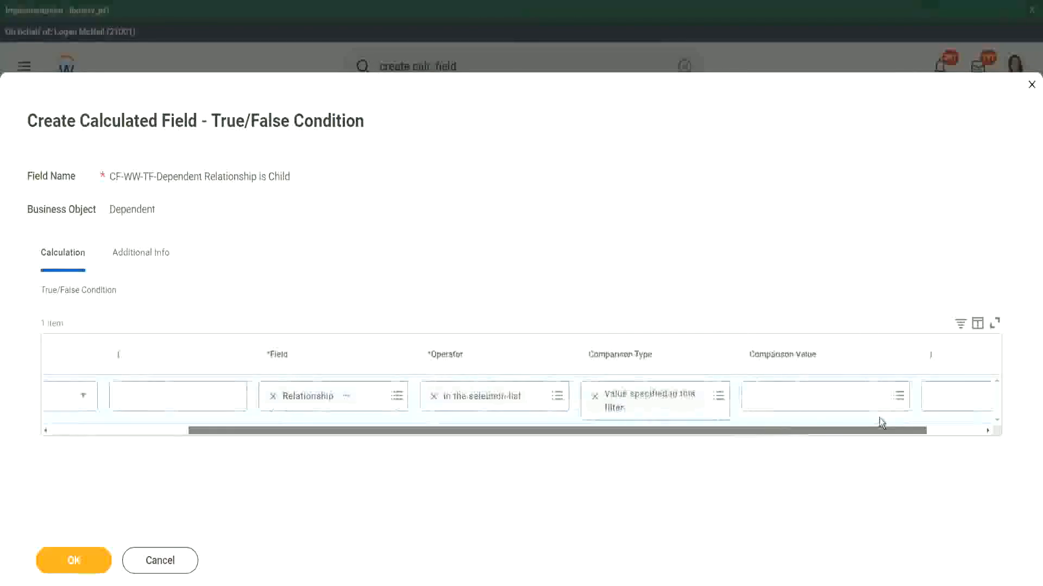
{"action": "left_click", "coordinate": [710, 397]}
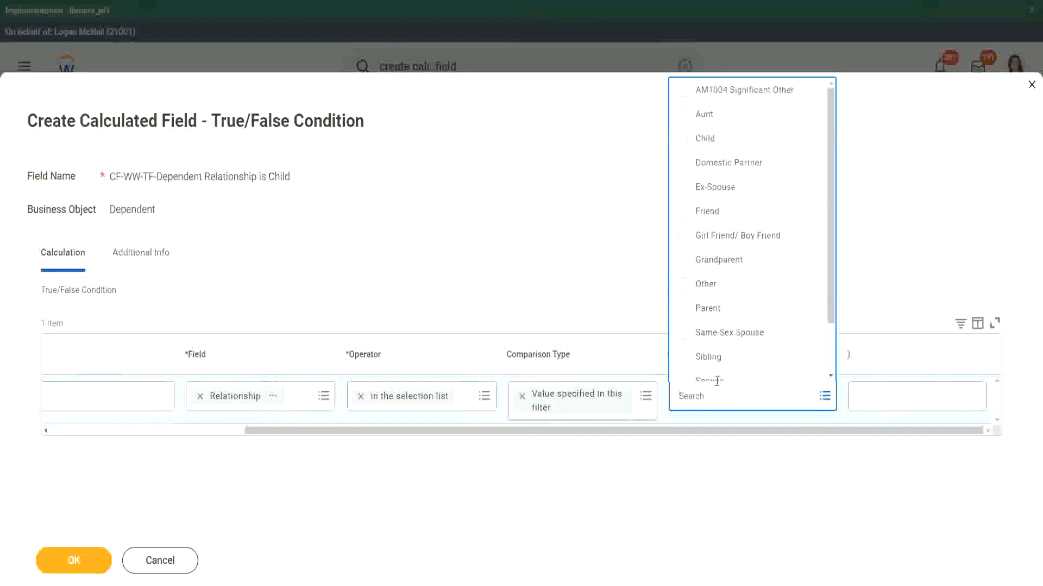
{"action": "left_click", "coordinate": [685, 139]}
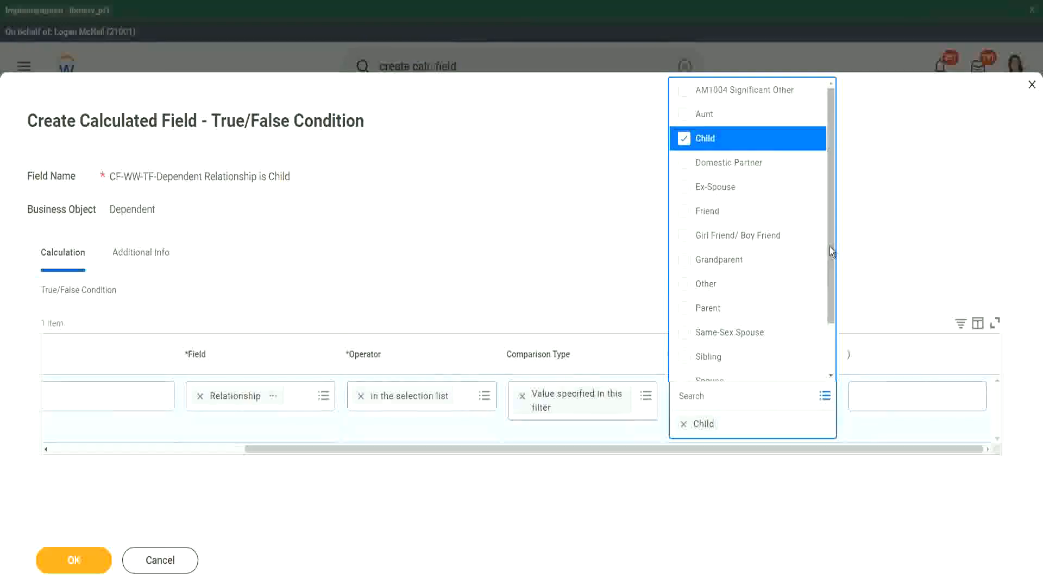
{"action": "left_click_drag", "start_coordinate": [829, 247], "coordinate": [830, 312]}
{"action": "mouse_move", "coordinate": [839, 262]}
{"action": "left_mouse_down"}
{"action": "mouse_move", "coordinate": [839, 198]}
{"action": "mouse_move", "coordinate": [856, 190]}
{"action": "mouse_move", "coordinate": [829, 235]}
{"action": "mouse_move", "coordinate": [828, 275]}
{"action": "mouse_move", "coordinate": [842, 258]}
{"action": "left_mouse_up"}
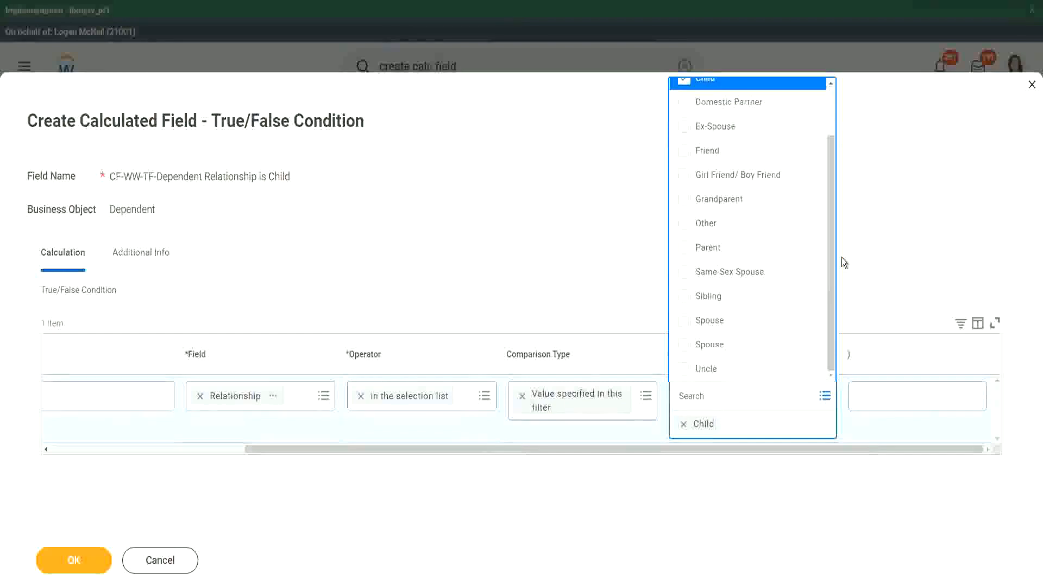
{"action": "left_click", "coordinate": [561, 243]}
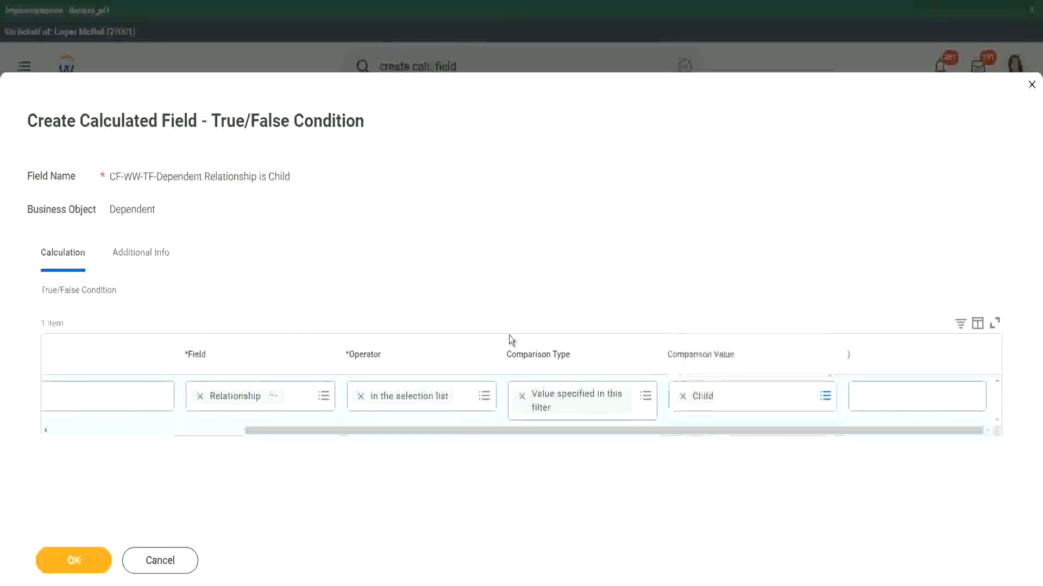
{"action": "left_click_drag", "start_coordinate": [295, 434], "coordinate": [72, 463]}
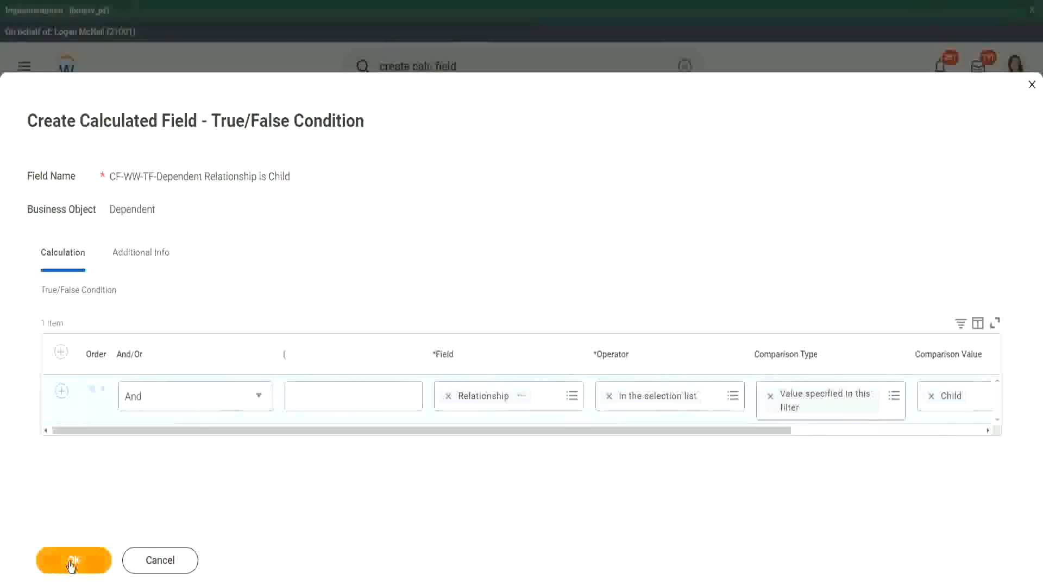
{"action": "left_click", "coordinate": [71, 565]}
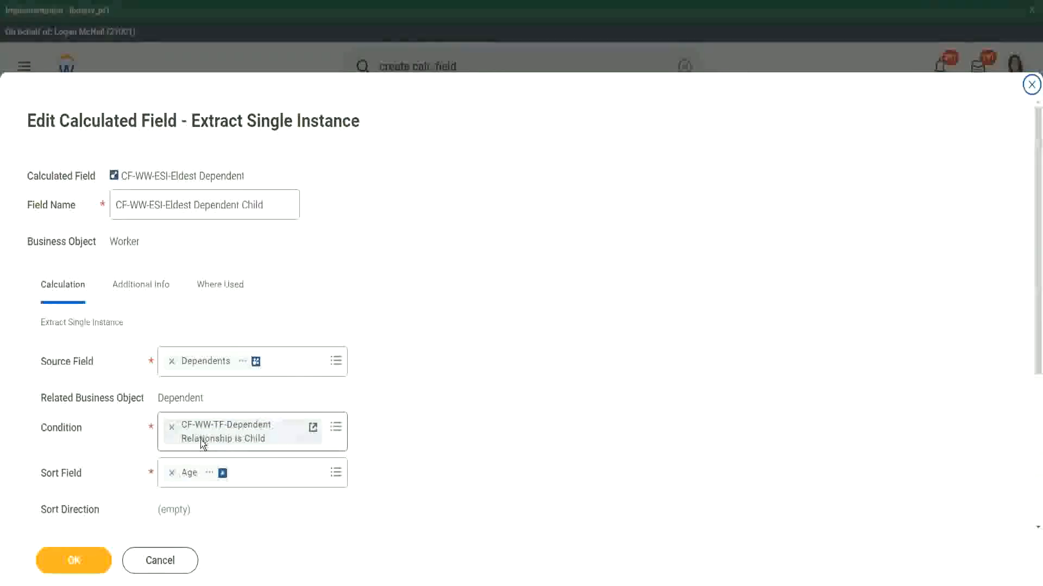
Step: Save the Extract Single Instance field for the eldest dependent child and copy its name
{"action": "scroll", "coordinate": [201, 443], "scroll_direction": "down", "scroll_amount": 3}
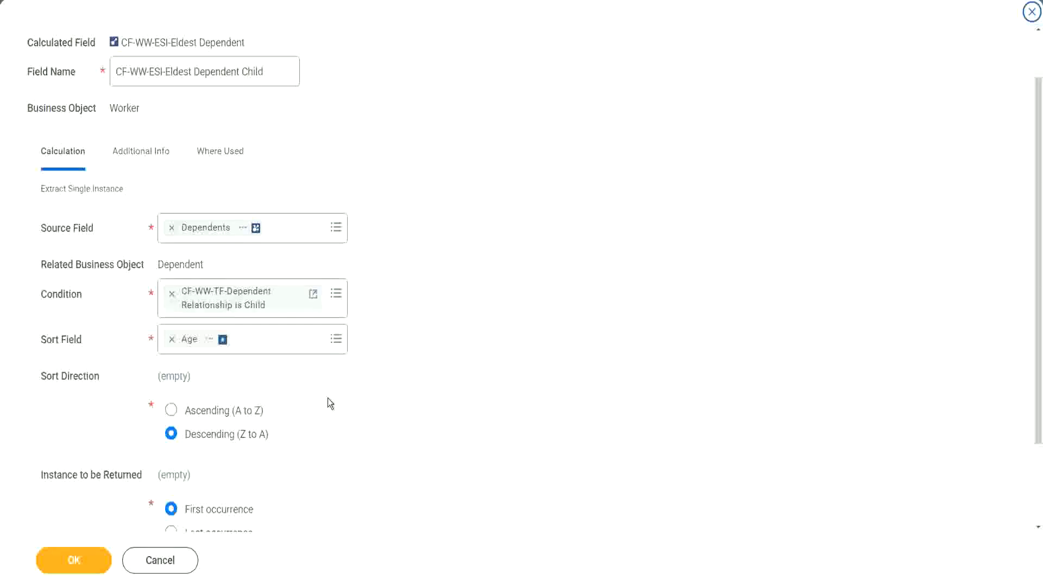
{"action": "left_click", "coordinate": [66, 565]}
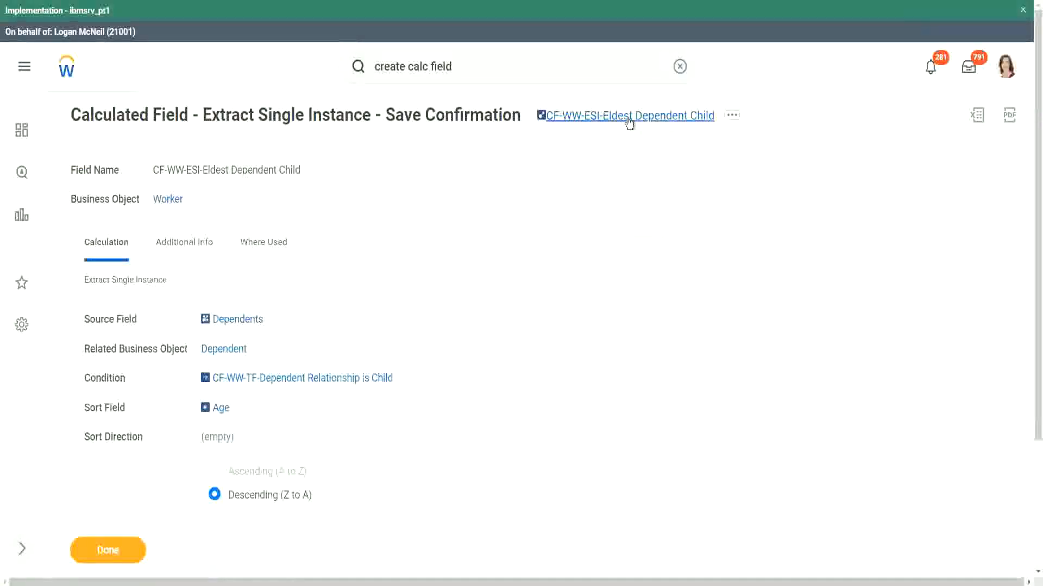
{"action": "right_click", "coordinate": [629, 121]}
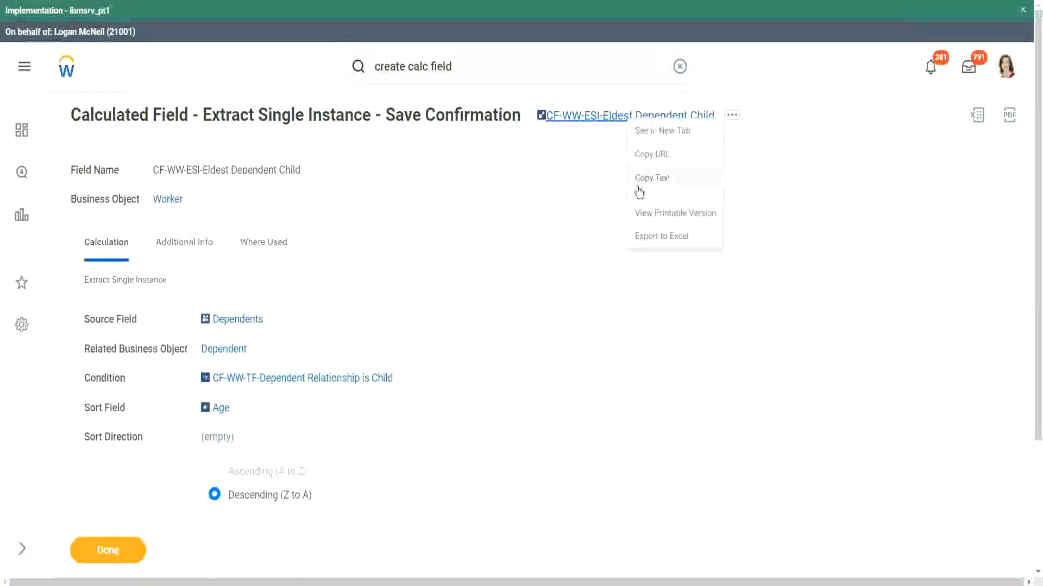
{"action": "left_click", "coordinate": [638, 191]}
Step: Go to the WW Base Pay Details report and open its custom report definition for editing
{"action": "left_click", "coordinate": [465, 66]}
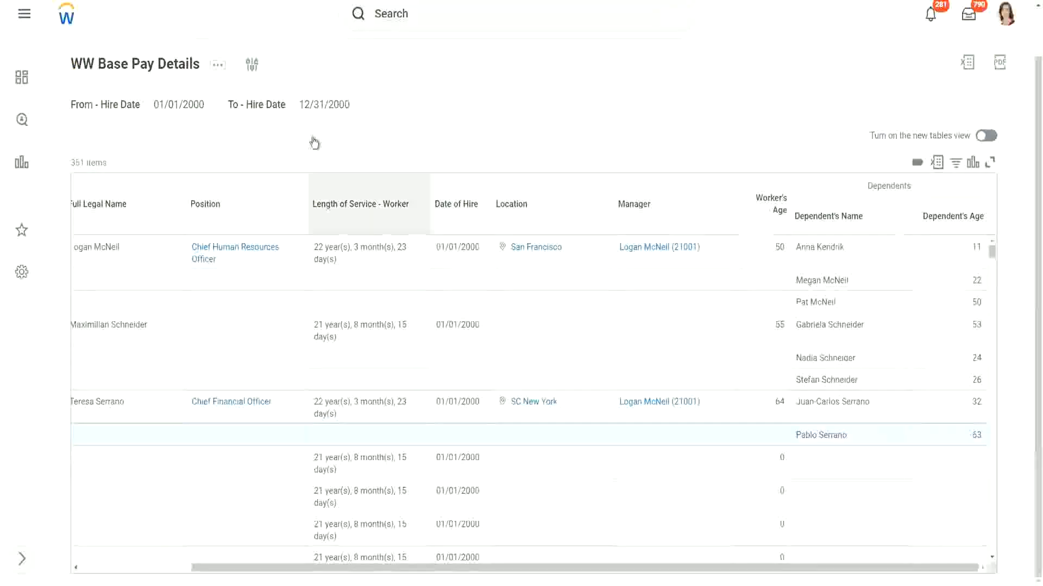
{"action": "left_click", "coordinate": [218, 67]}
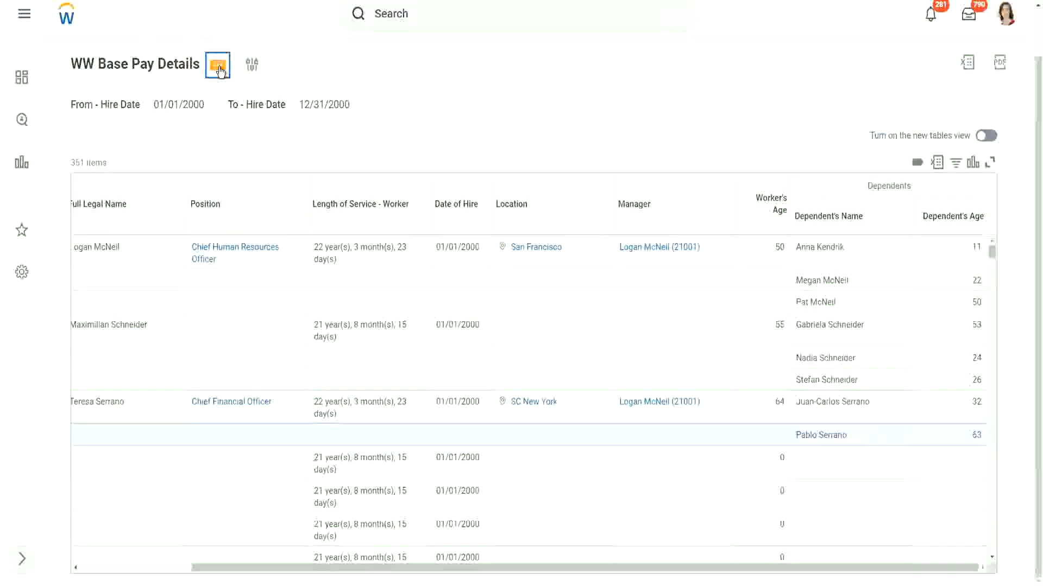
{"action": "left_click", "coordinate": [219, 68]}
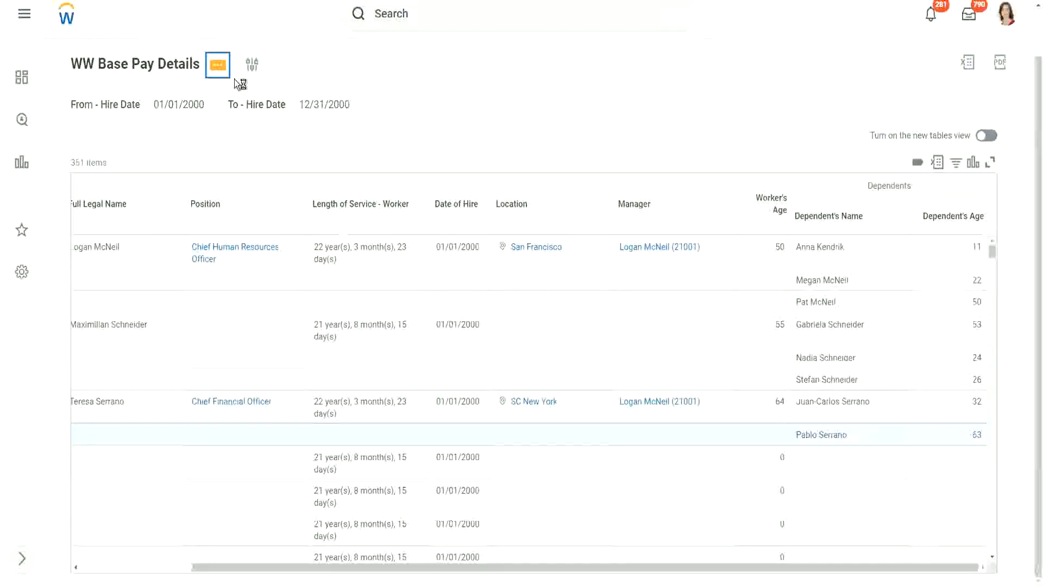
{"action": "mouse_move", "coordinate": [285, 123]}
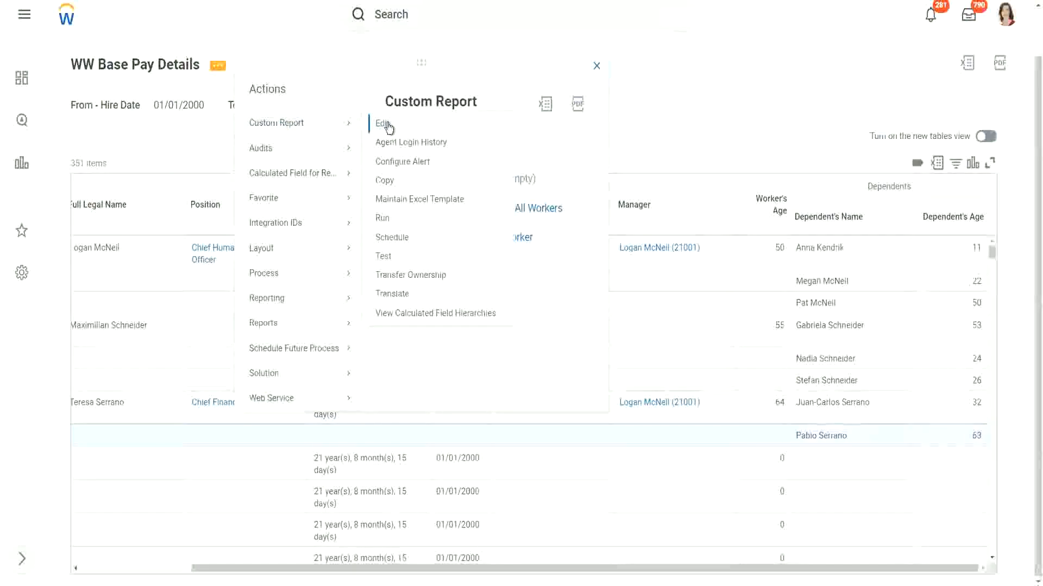
{"action": "left_click", "coordinate": [387, 126]}
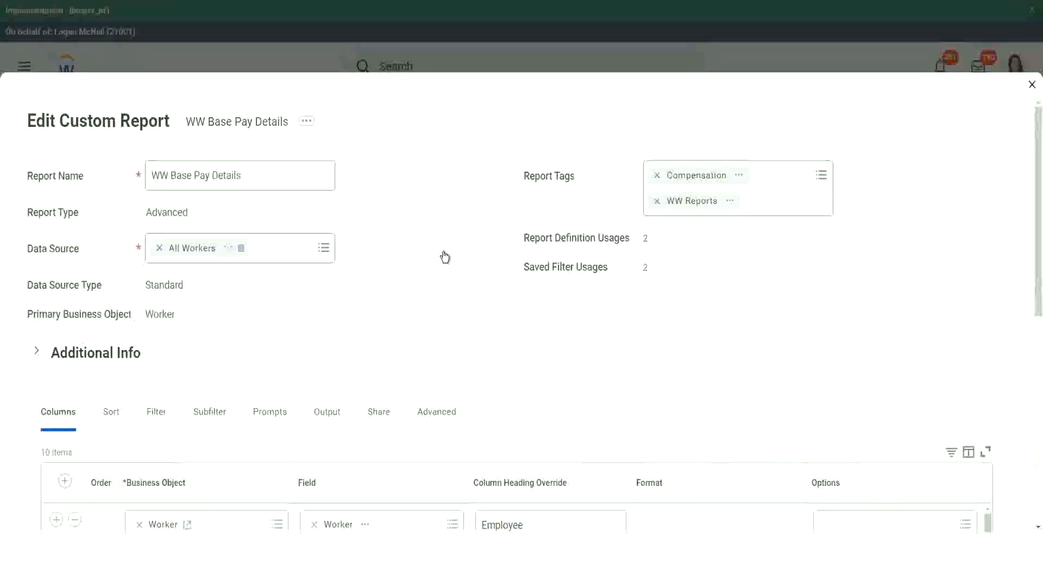
Step: Add a Worker column row below Worker's Age using the field CF-WW-ESI-Eldest Dependent Child
{"action": "scroll", "coordinate": [444, 257], "scroll_direction": "down", "scroll_amount": 5}
{"action": "scroll", "coordinate": [294, 395], "scroll_direction": "down", "scroll_amount": 3}
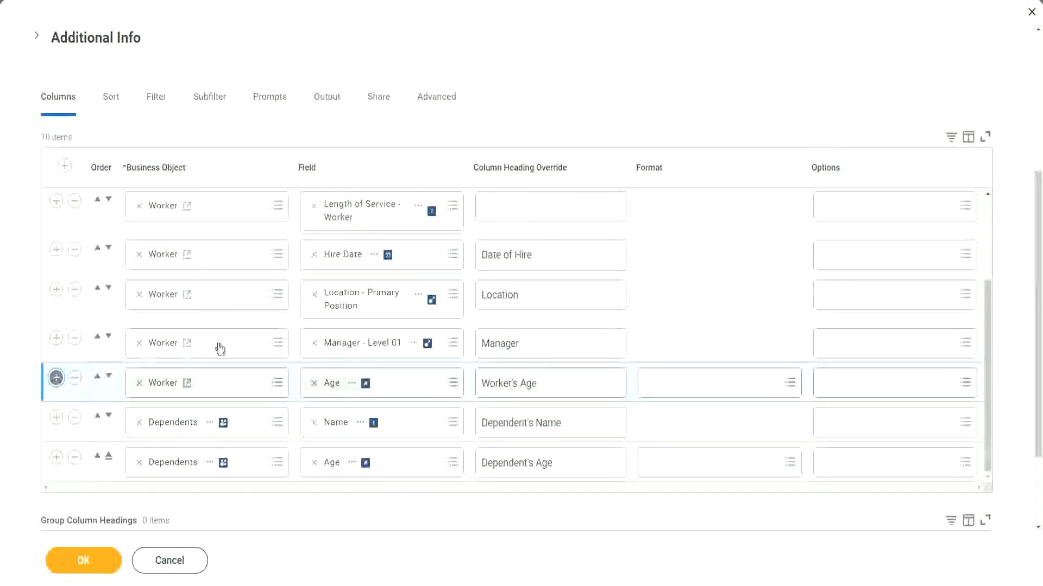
{"action": "scroll", "coordinate": [263, 293], "scroll_direction": "down", "scroll_amount": 1}
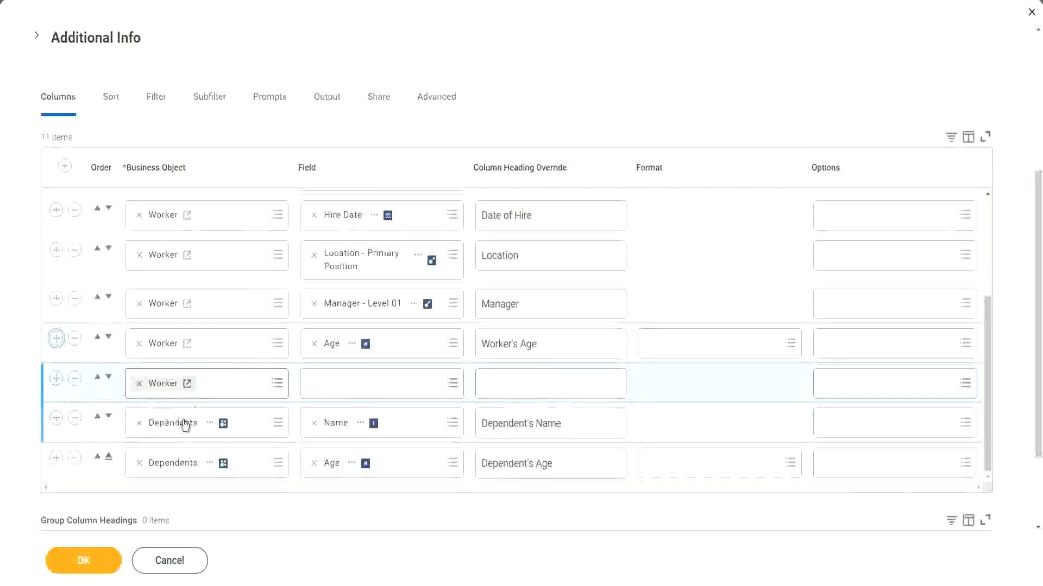
{"action": "left_click", "coordinate": [344, 378]}
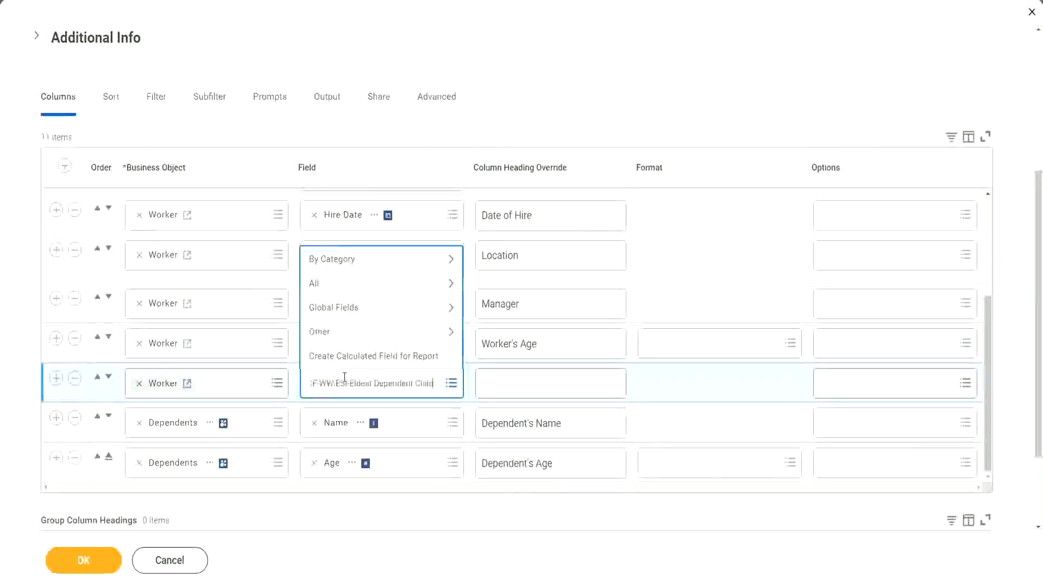
{"action": "key", "text": "ctrl+v"}
{"action": "key", "text": "Return"}
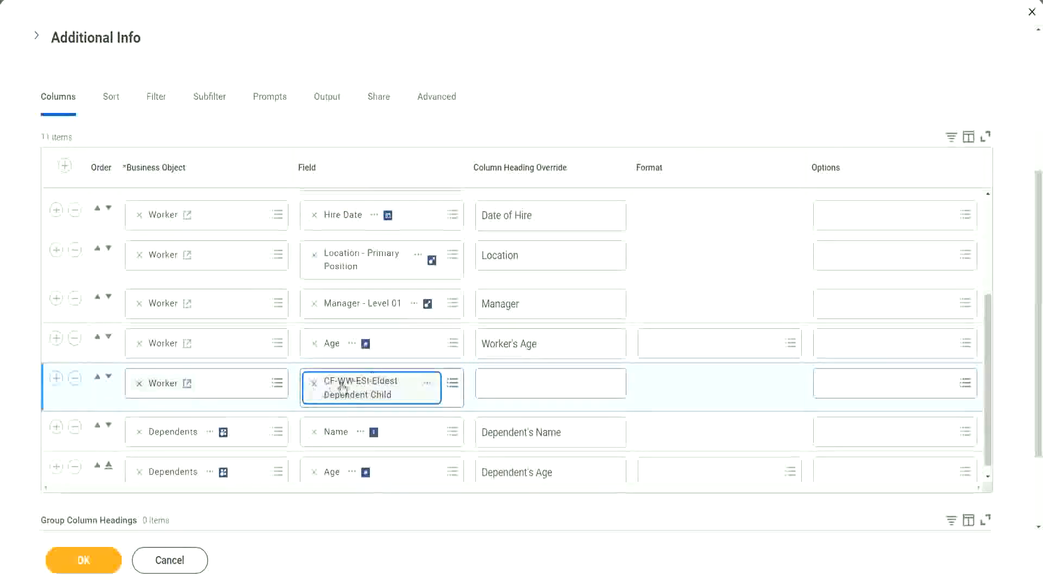
Step: Set the new column's heading override to Eldest Dependent Child and save the report definition
{"action": "left_click", "coordinate": [502, 385]}
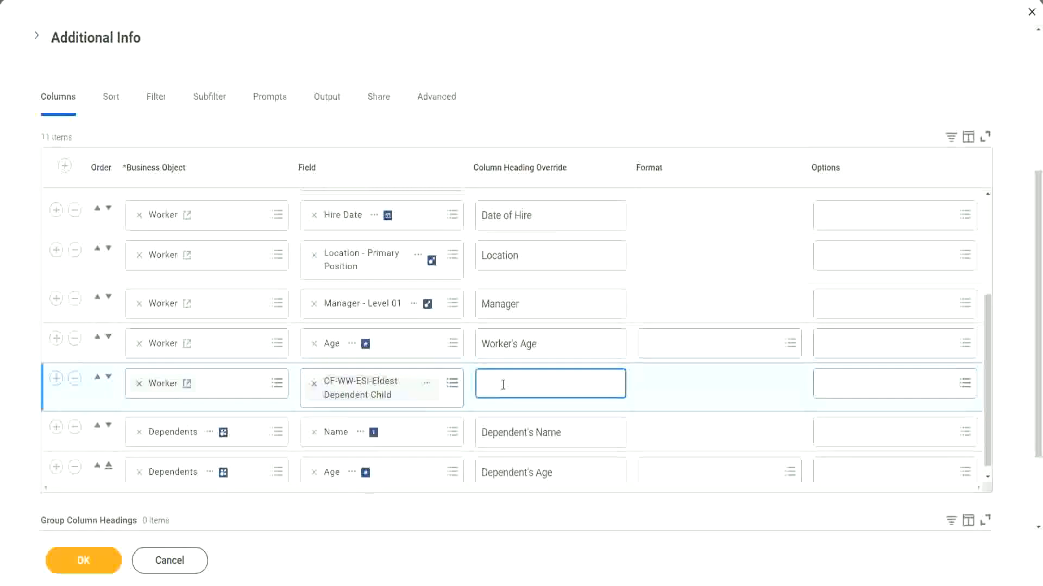
{"action": "type", "text": "Eld"}
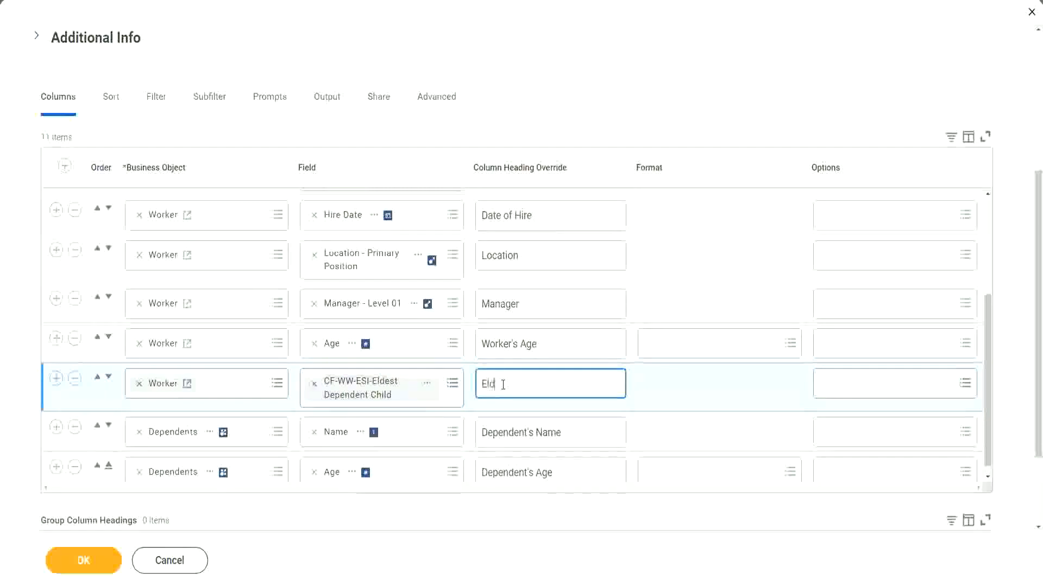
{"action": "type", "text": "est De"}
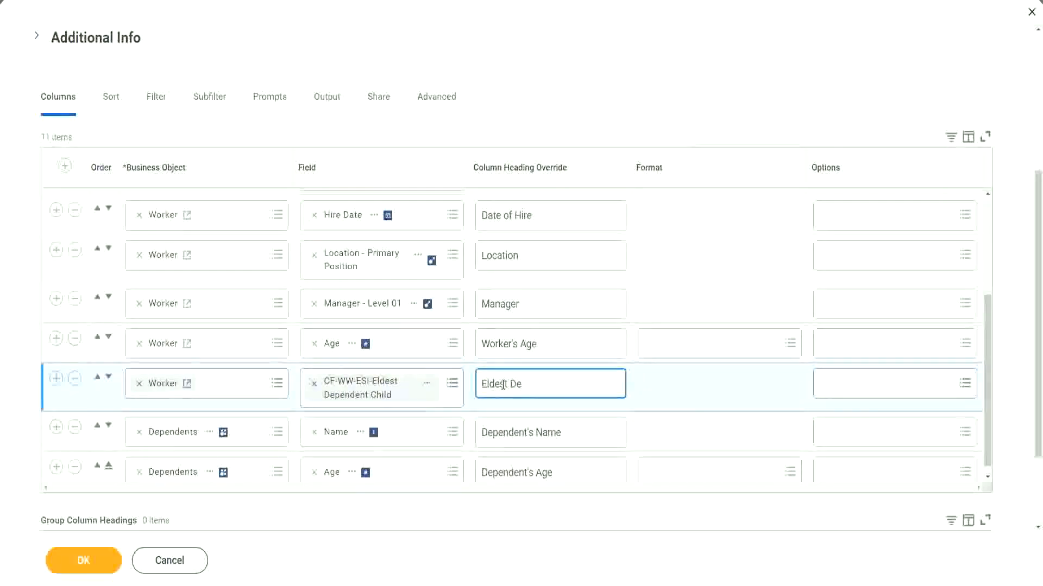
{"action": "type", "text": "pendent Child"}
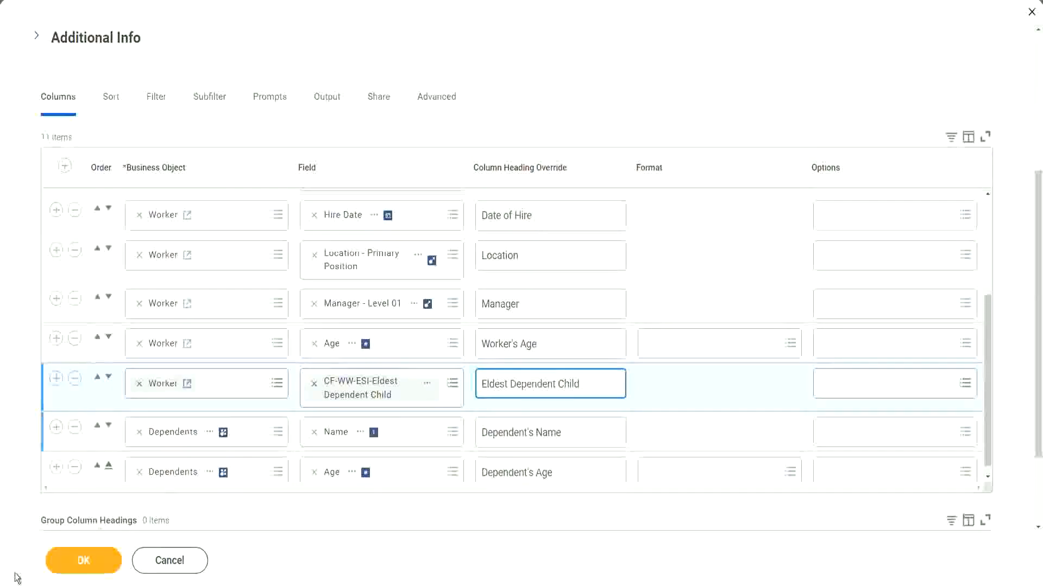
{"action": "left_click", "coordinate": [87, 560]}
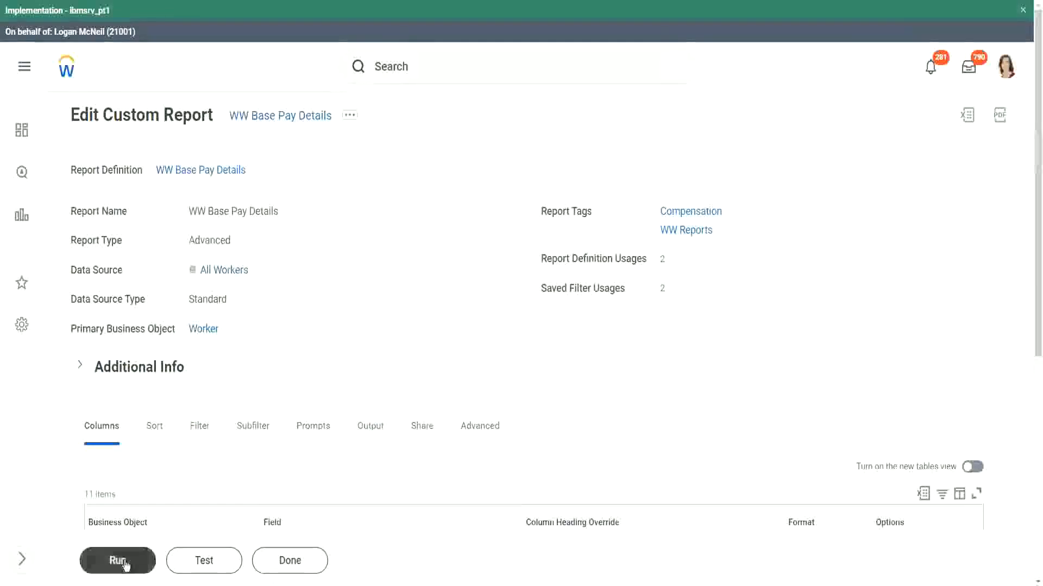
Step: Run the WW Base Pay Details report for hire dates from 01/01/2000 to 12/31/2000
{"action": "left_click", "coordinate": [93, 561]}
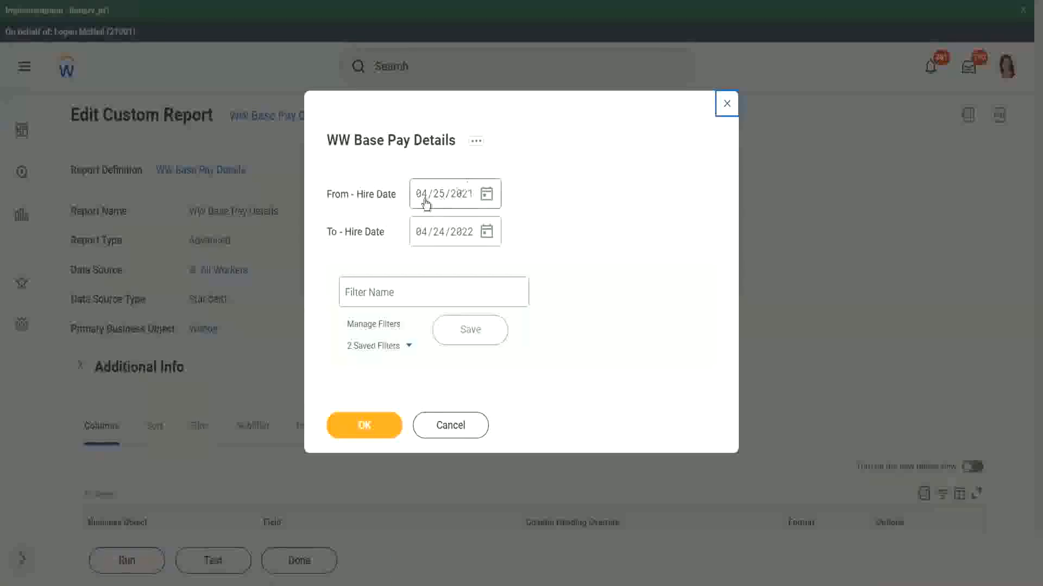
{"action": "left_click", "coordinate": [420, 201]}
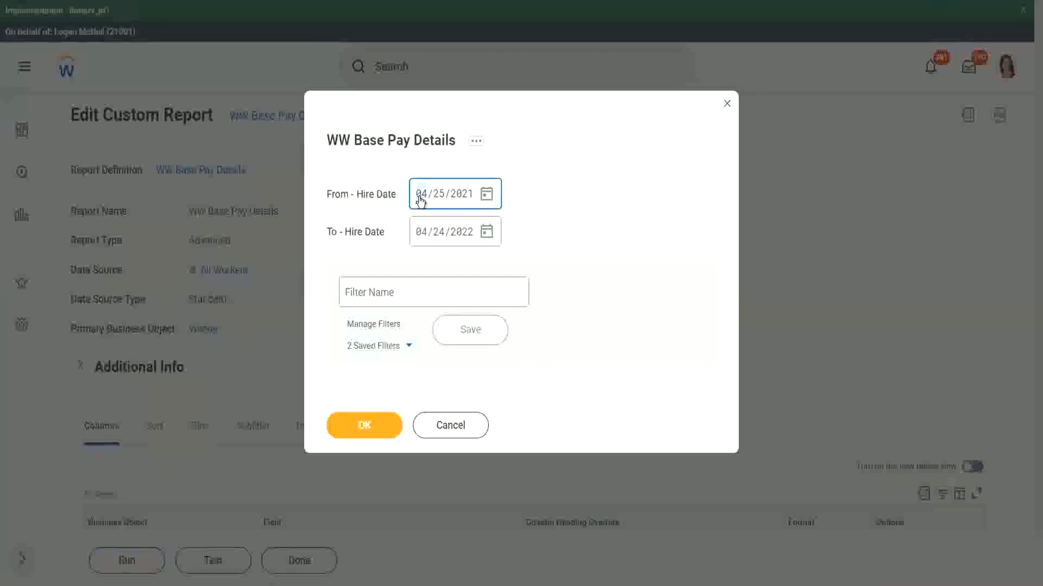
{"action": "type", "text": "01012000"}
{"action": "left_click", "coordinate": [421, 239]}
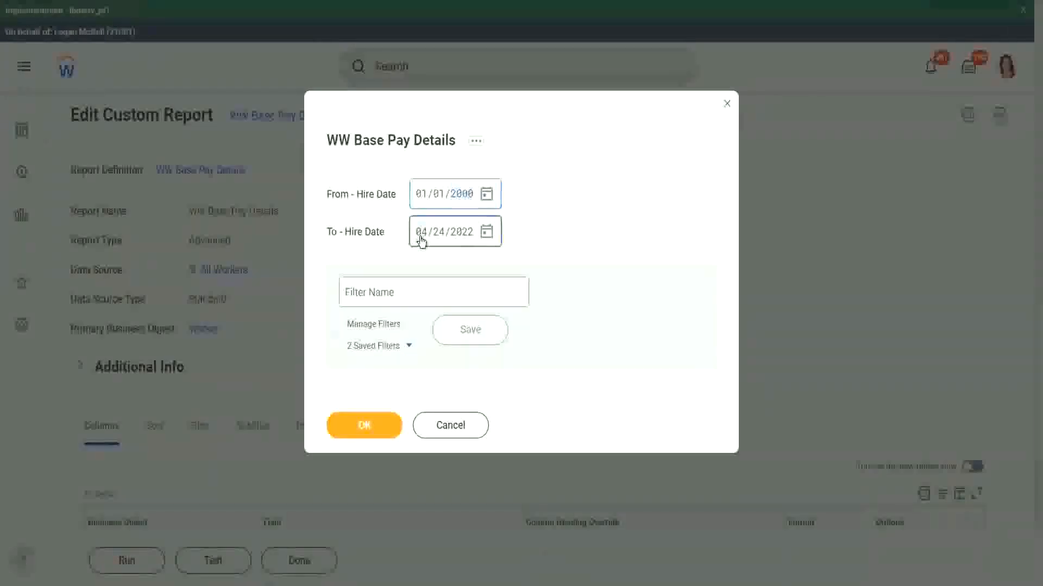
{"action": "type", "text": "1201"}
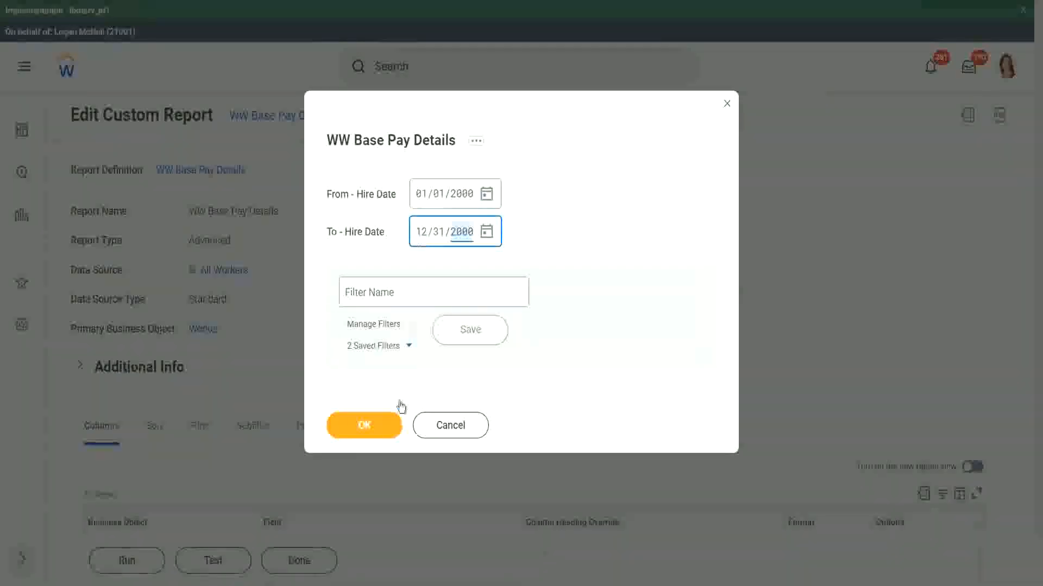
{"action": "left_click", "coordinate": [376, 426]}
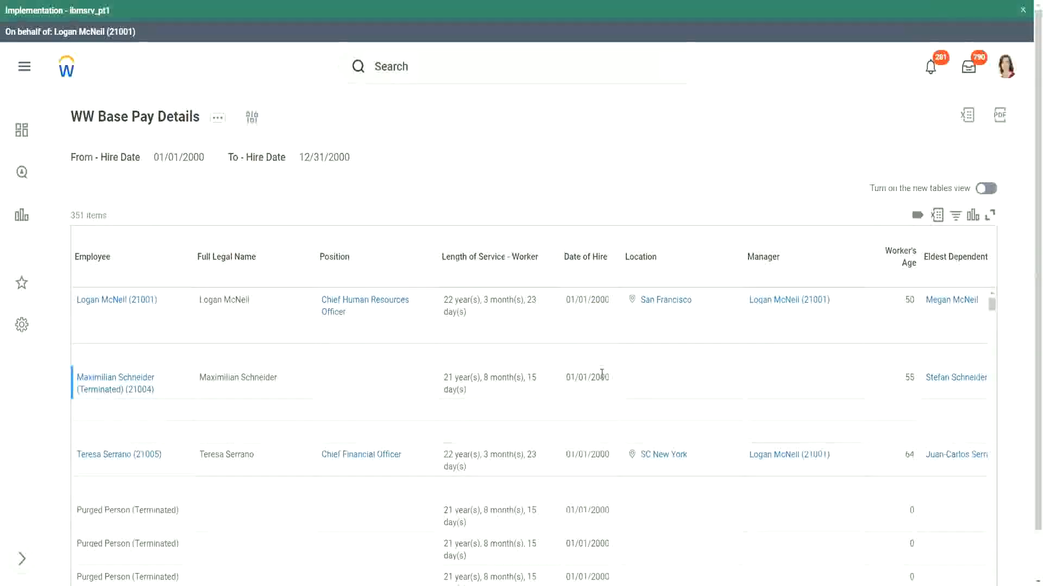
Step: Compare the Eldest Dependent Child value for the first worker with that worker's dependents' names and ages
{"action": "scroll", "coordinate": [602, 377], "scroll_direction": "down", "scroll_amount": 1}
{"action": "scroll", "coordinate": [936, 370], "scroll_direction": "up", "scroll_amount": 1}
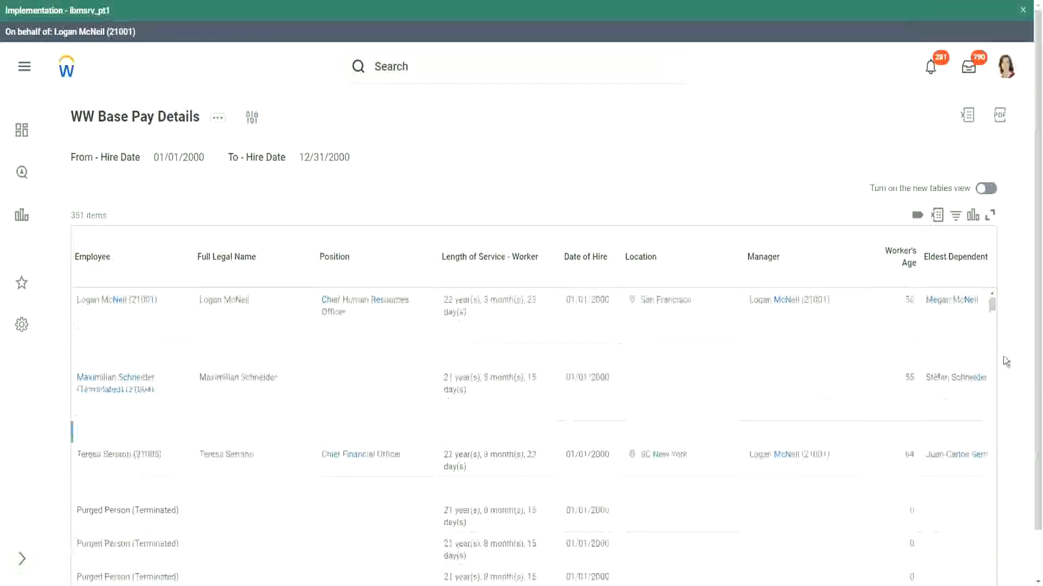
{"action": "scroll", "coordinate": [1031, 408], "scroll_direction": "down", "scroll_amount": 1}
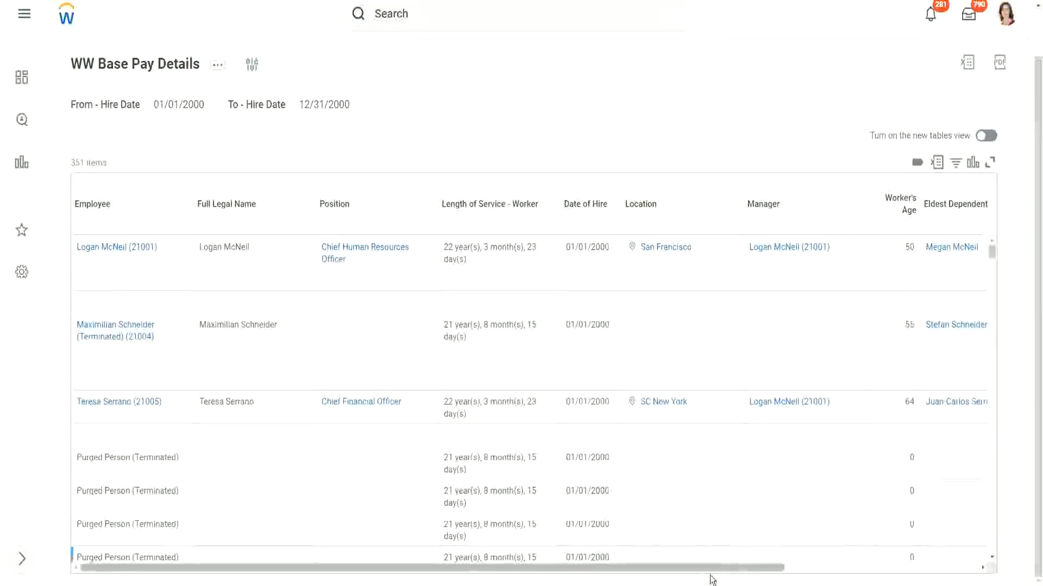
{"action": "left_click_drag", "start_coordinate": [726, 568], "coordinate": [974, 582]}
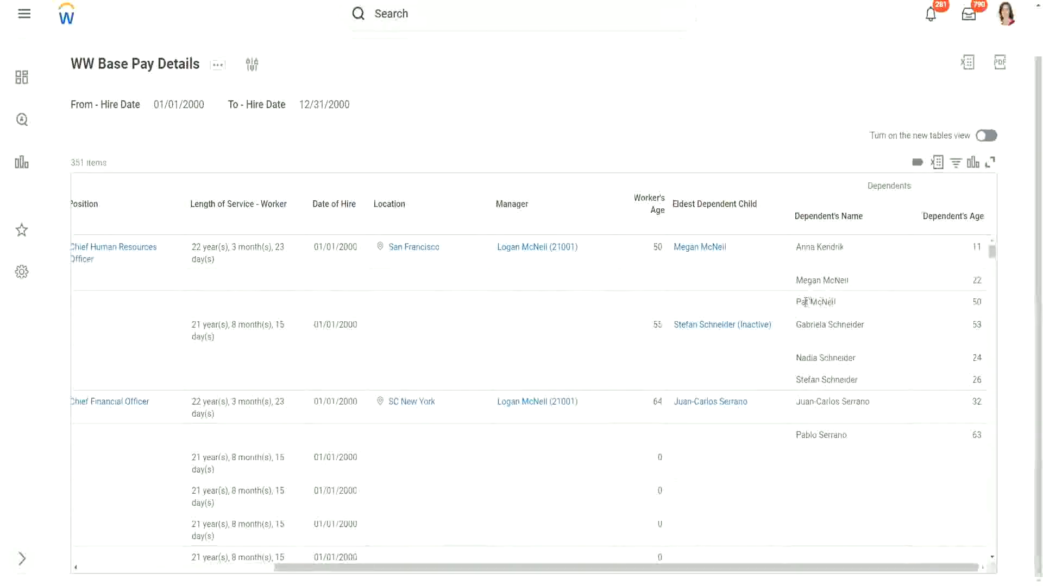
{"action": "left_click_drag", "start_coordinate": [797, 304], "coordinate": [851, 286]}
{"action": "left_click_drag", "start_coordinate": [796, 247], "coordinate": [844, 251]}
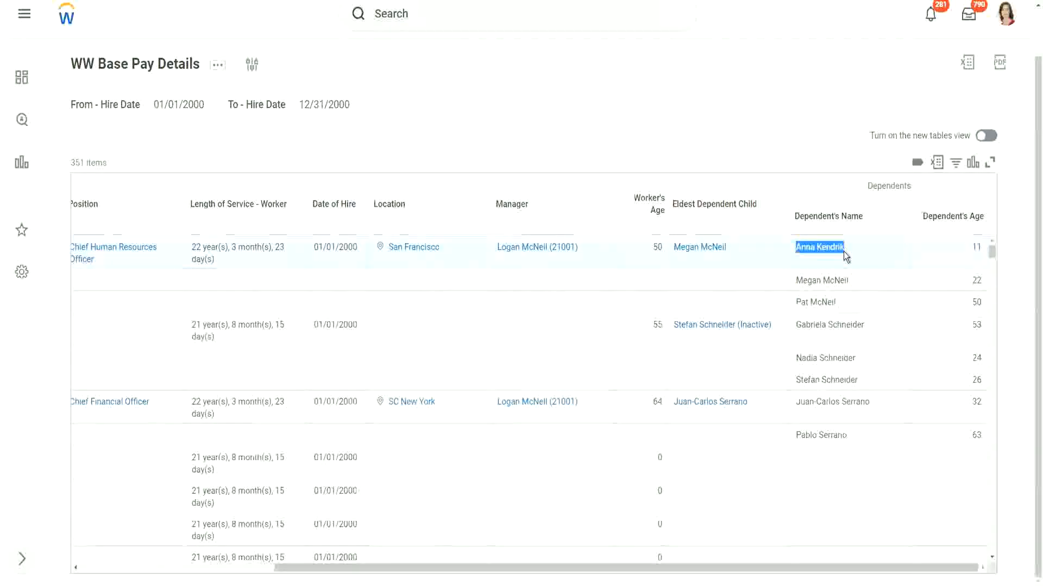
{"action": "left_click", "coordinate": [828, 244]}
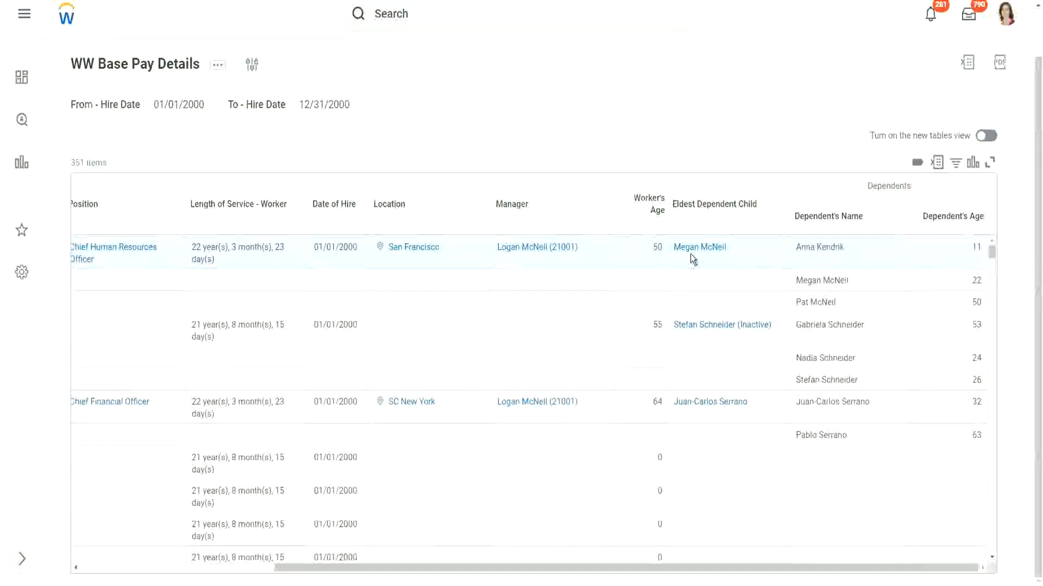
{"action": "mouse_move", "coordinate": [692, 253]}
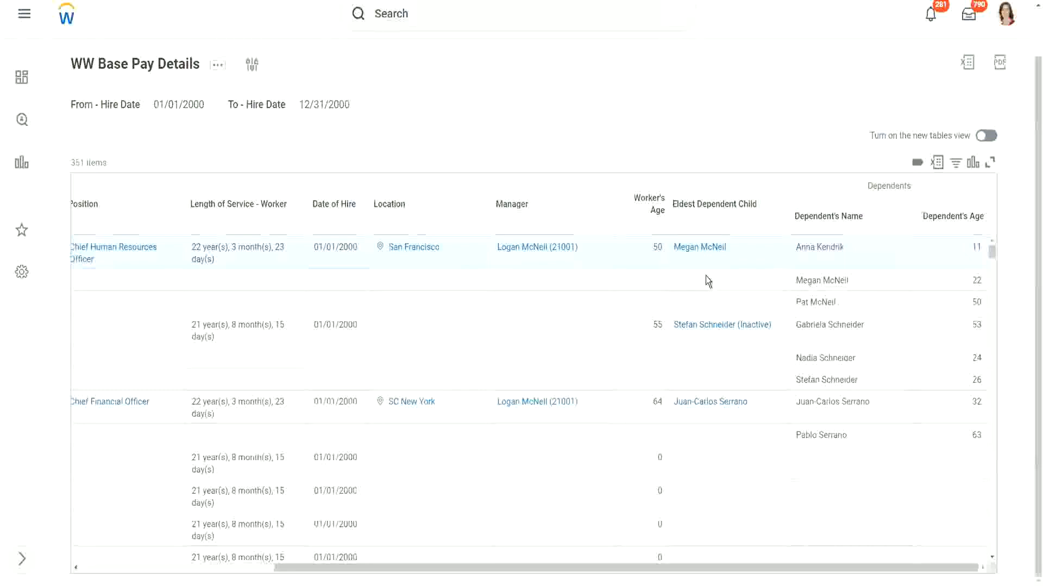
Step: View the first worker's eldest dependent child in a new tab, check the relationship and age, and return to the report
{"action": "right_click", "coordinate": [698, 248]}
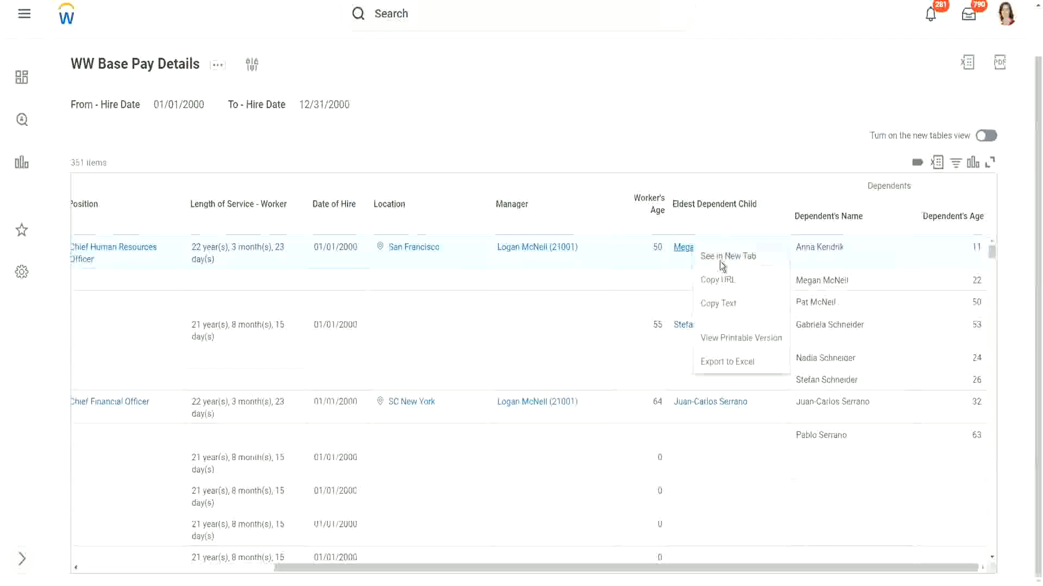
{"action": "left_click", "coordinate": [720, 258]}
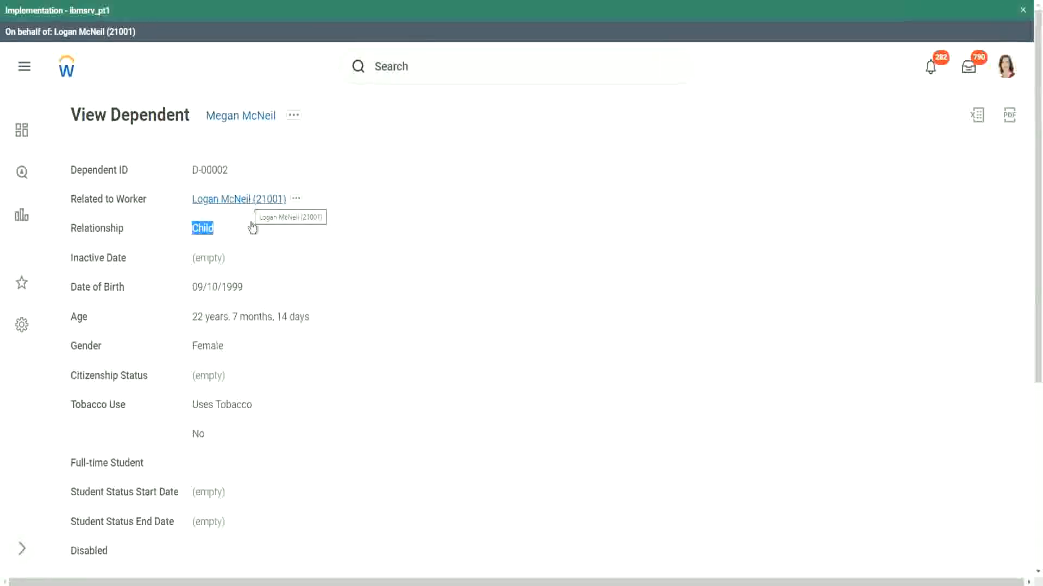
{"action": "left_click", "coordinate": [307, 313]}
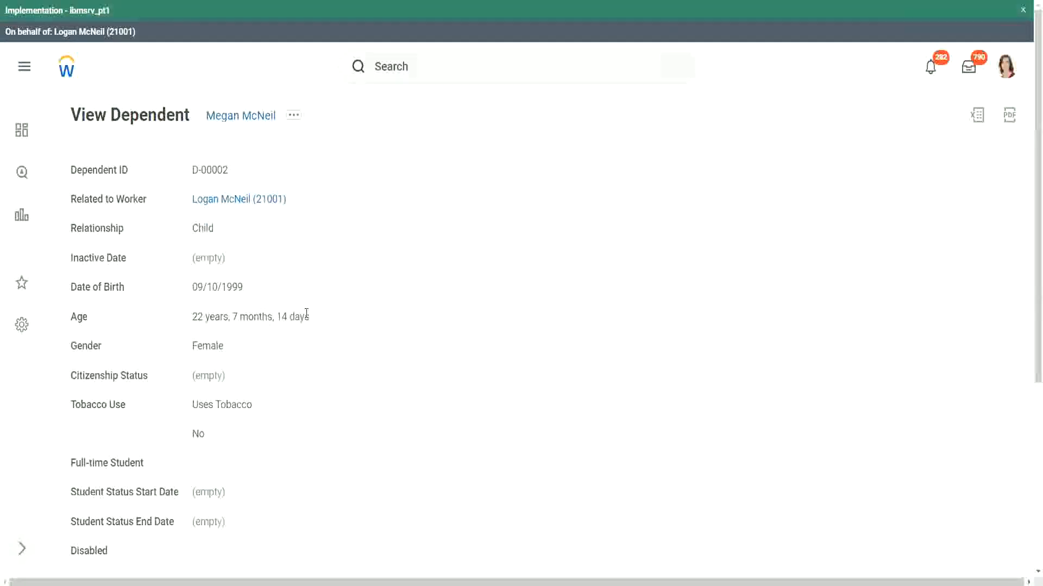
{"action": "scroll", "coordinate": [290, 350], "scroll_direction": "down", "scroll_amount": 3}
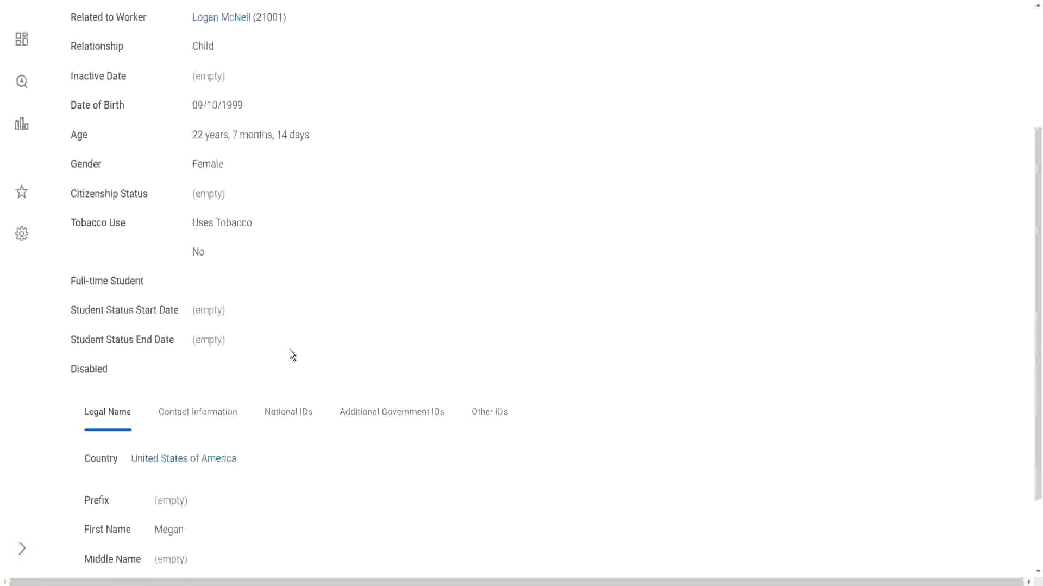
{"action": "scroll", "coordinate": [289, 350], "scroll_direction": "down", "scroll_amount": 1}
{"action": "scroll", "coordinate": [294, 139], "scroll_direction": "up", "scroll_amount": 5}
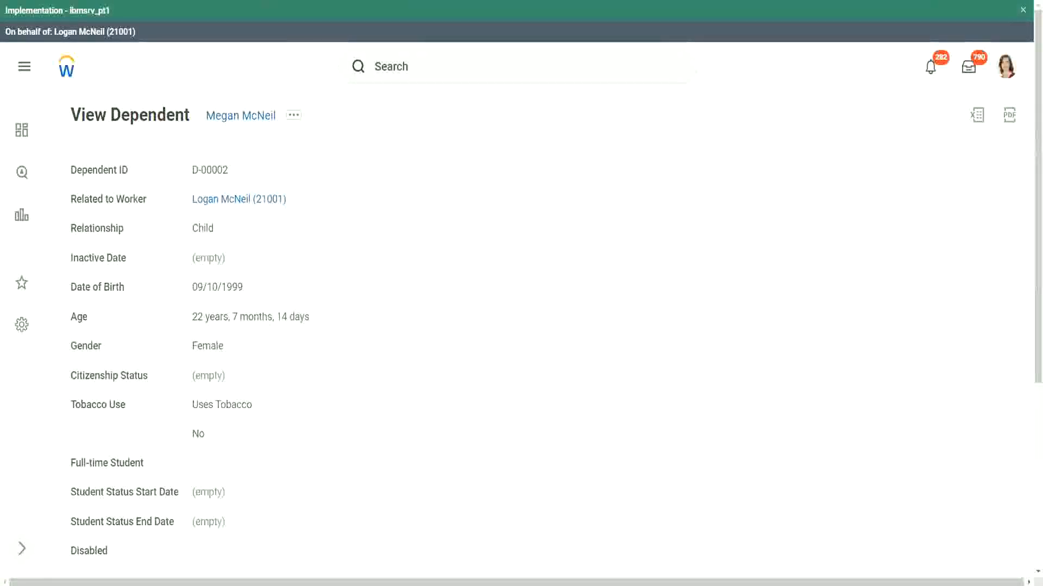
{"action": "left_click", "coordinate": [267, 1]}
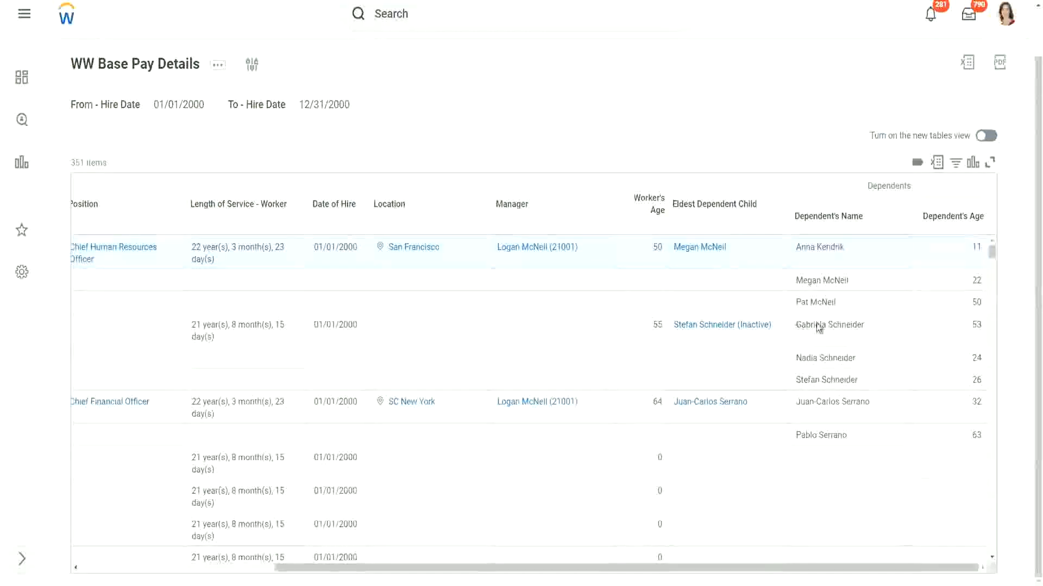
Step: Check the Eldest Dependent Child values of the remaining workers against their listed dependents and ages
{"action": "left_click_drag", "start_coordinate": [797, 326], "coordinate": [866, 326]}
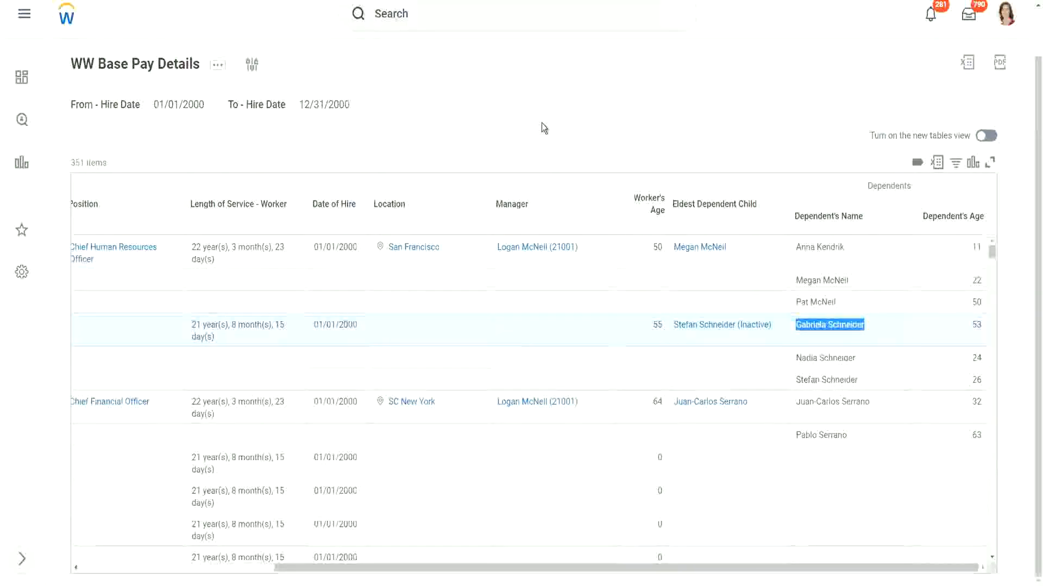
{"action": "left_click", "coordinate": [524, 130]}
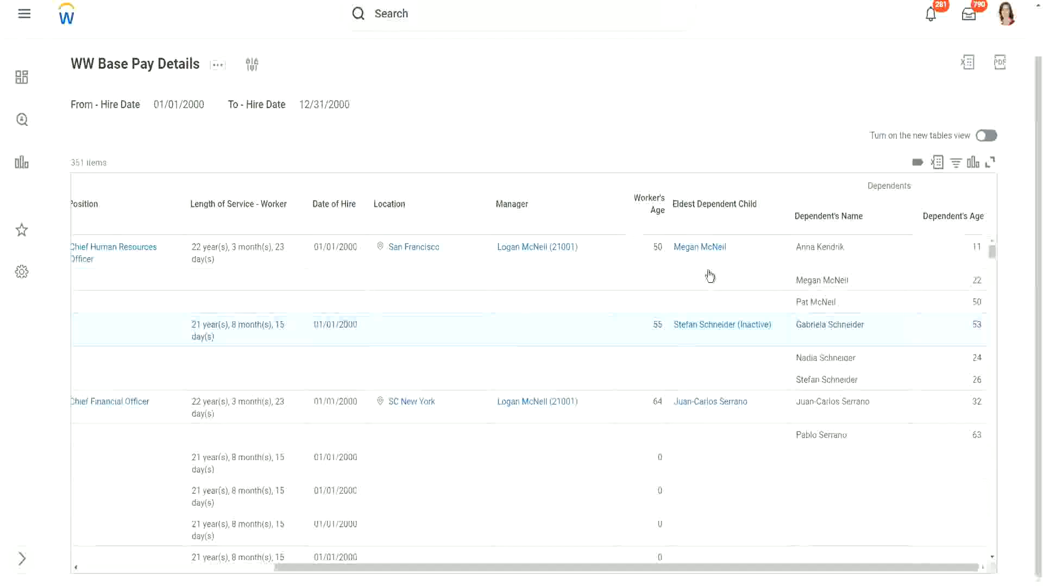
{"action": "scroll", "coordinate": [829, 384], "scroll_direction": "down", "scroll_amount": 2}
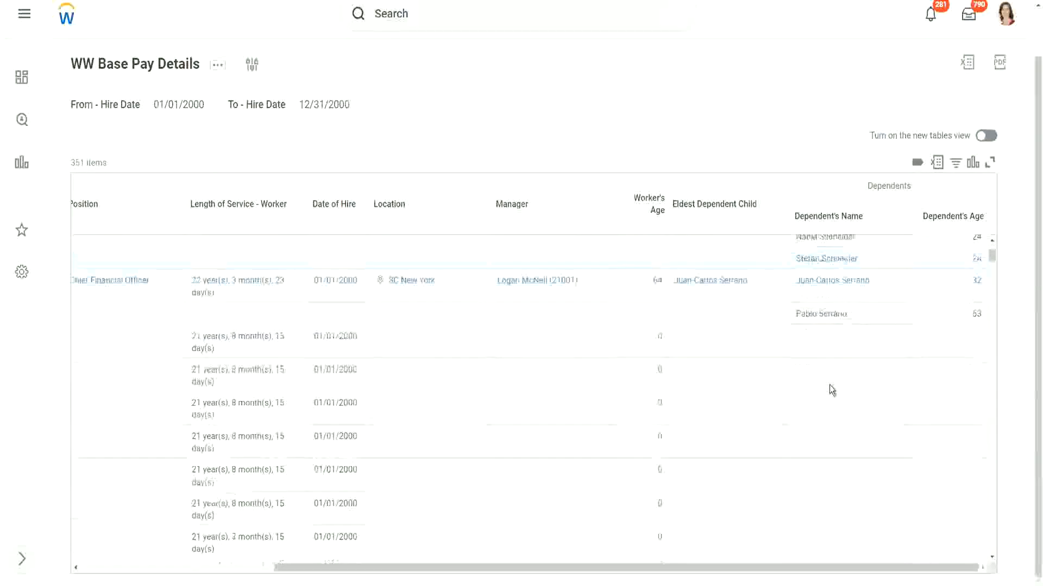
{"action": "scroll", "coordinate": [829, 386], "scroll_direction": "up", "scroll_amount": 1}
{"action": "scroll", "coordinate": [829, 385], "scroll_direction": "up", "scroll_amount": 1}
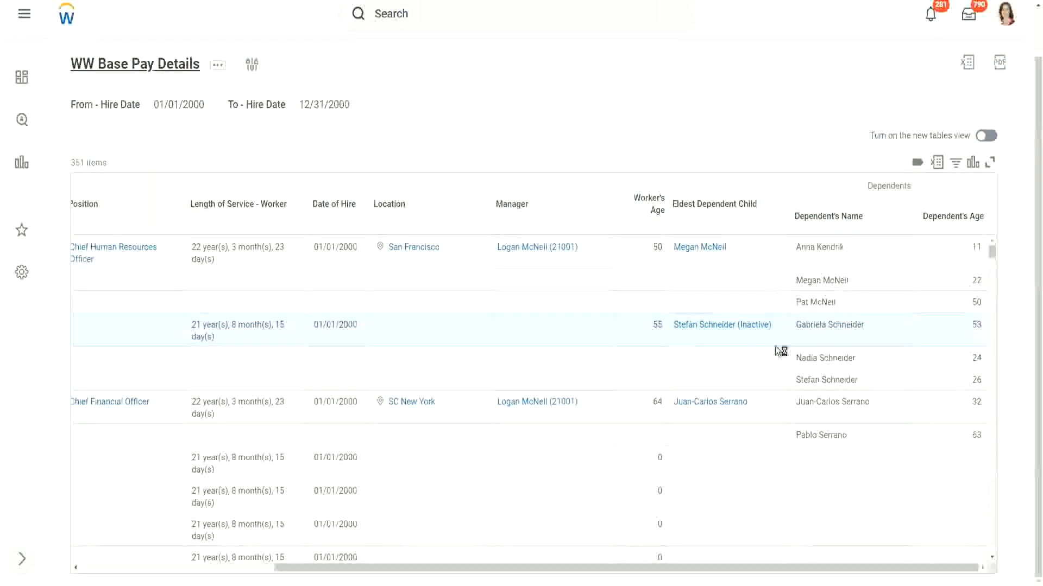
{"action": "scroll", "coordinate": [779, 389], "scroll_direction": "down", "scroll_amount": 3}
{"action": "scroll", "coordinate": [723, 414], "scroll_direction": "down", "scroll_amount": 1}
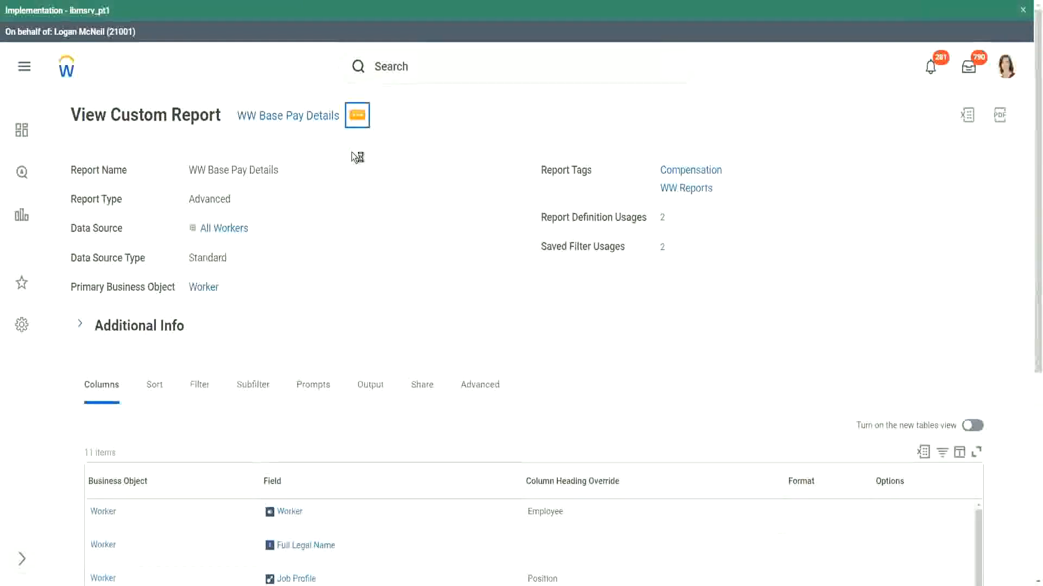
Step: Reopen the WW Base Pay Details custom report for editing and review its column rows
{"action": "mouse_move", "coordinate": [410, 174]}
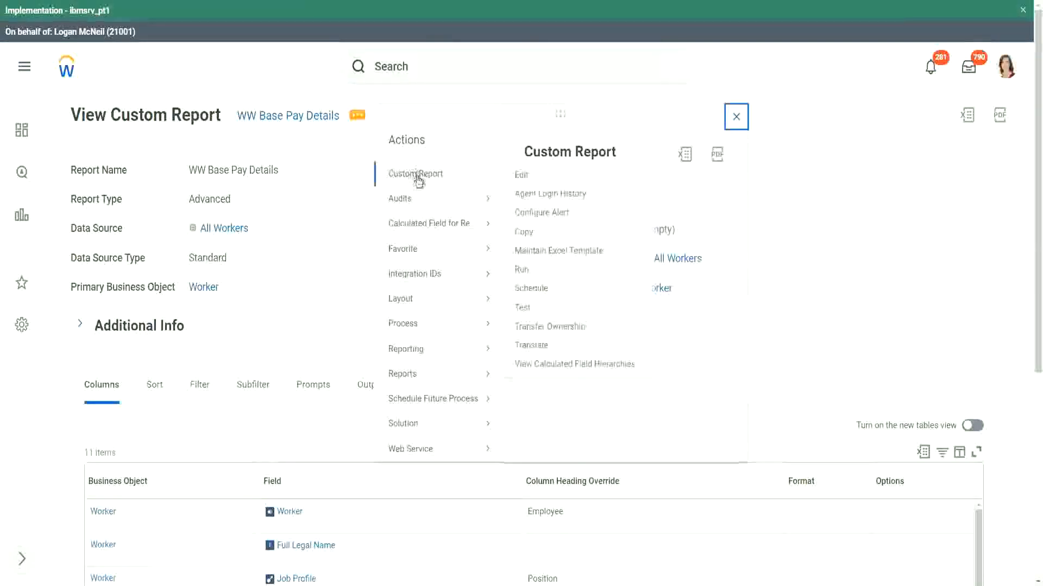
{"action": "left_click", "coordinate": [523, 174]}
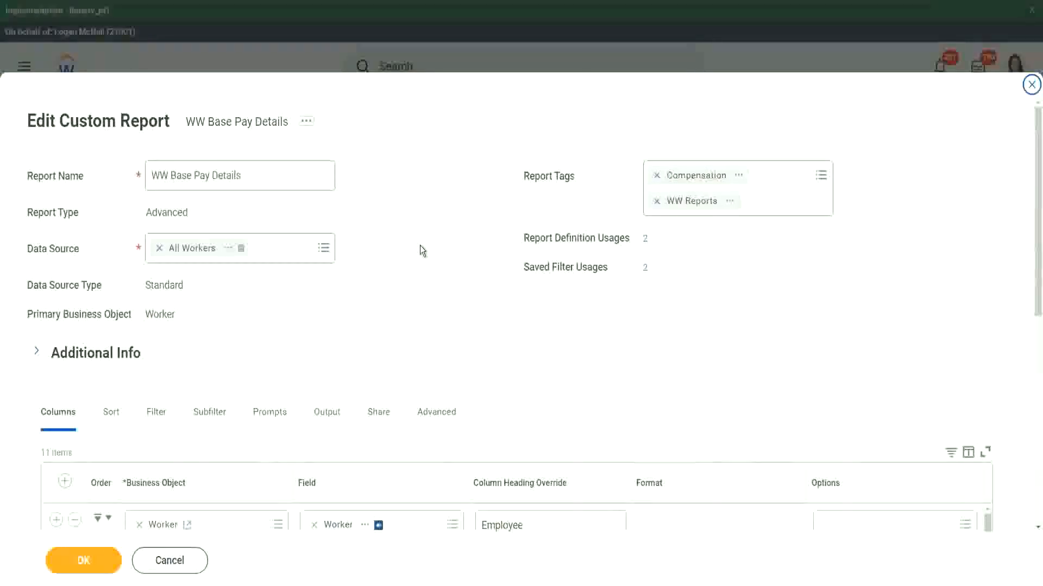
{"action": "scroll", "coordinate": [419, 246], "scroll_direction": "down", "scroll_amount": 3}
{"action": "scroll", "coordinate": [422, 251], "scroll_direction": "down", "scroll_amount": 1}
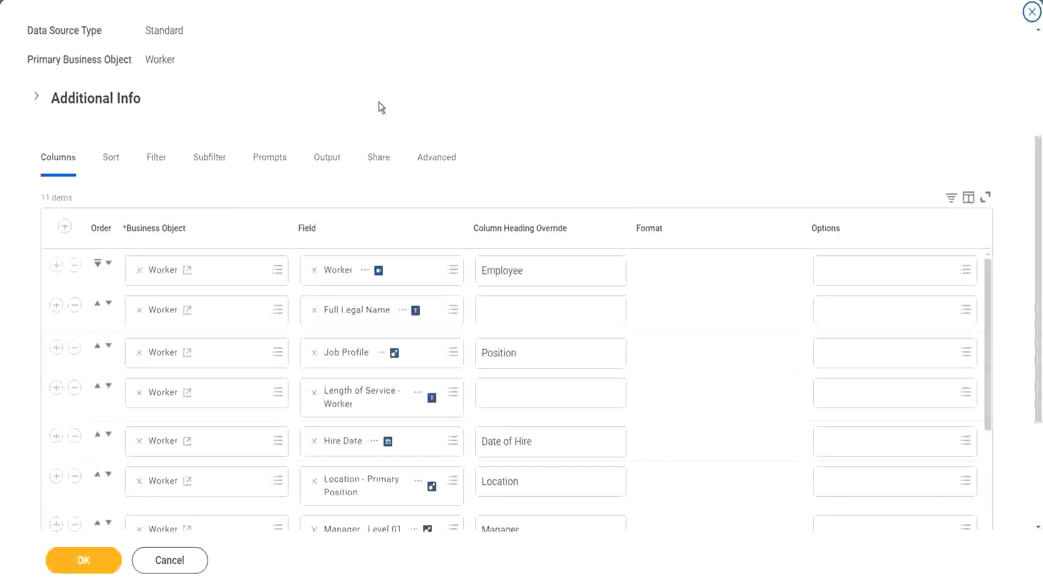
{"action": "scroll", "coordinate": [379, 103], "scroll_direction": "down", "scroll_amount": 4}
{"action": "scroll", "coordinate": [501, 245], "scroll_direction": "down", "scroll_amount": 3}
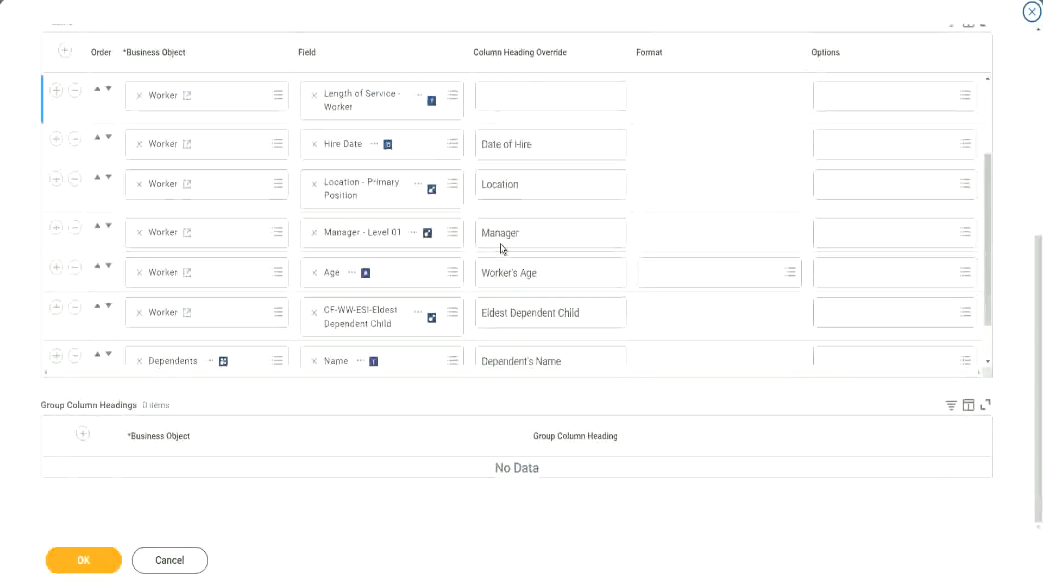
{"action": "scroll", "coordinate": [500, 244], "scroll_direction": "down", "scroll_amount": 1}
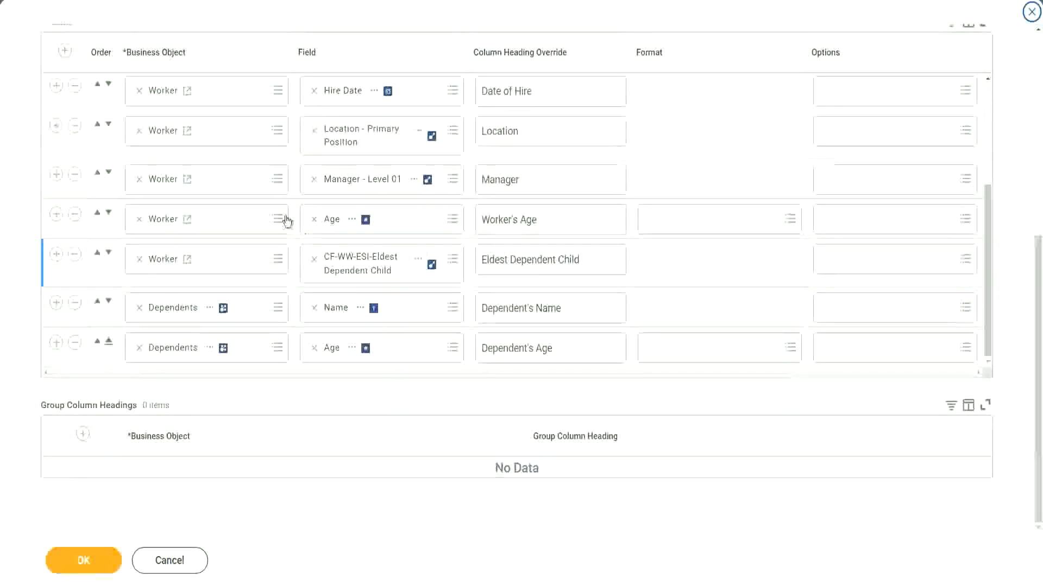
Step: Add a filter condition row below the Employee condition, using the report field CF-WW-ESI-Eldest Dependent Child
{"action": "scroll", "coordinate": [280, 195], "scroll_direction": "up", "scroll_amount": 4}
{"action": "scroll", "coordinate": [260, 144], "scroll_direction": "up", "scroll_amount": 4}
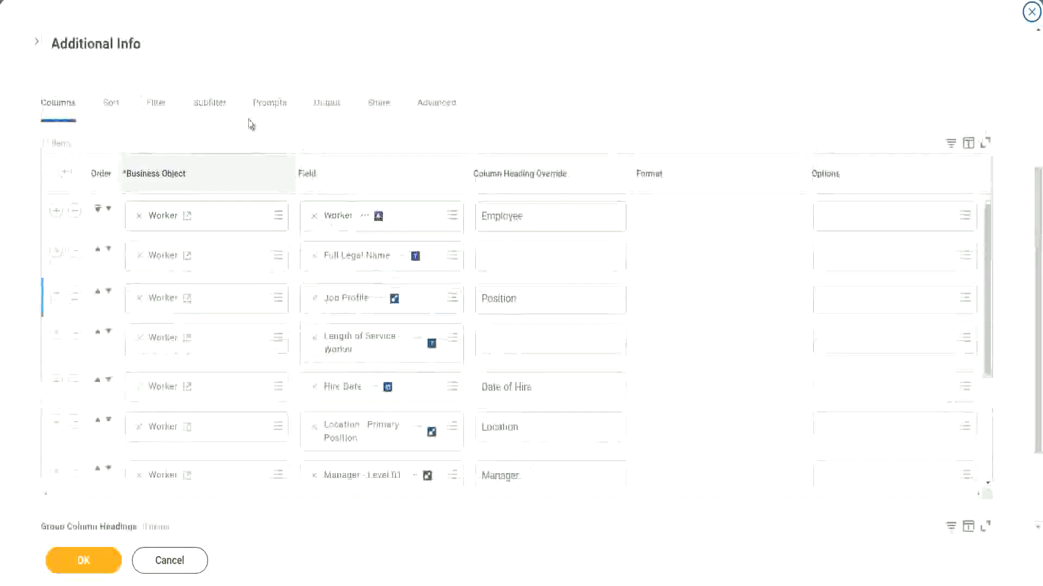
{"action": "left_click", "coordinate": [161, 106]}
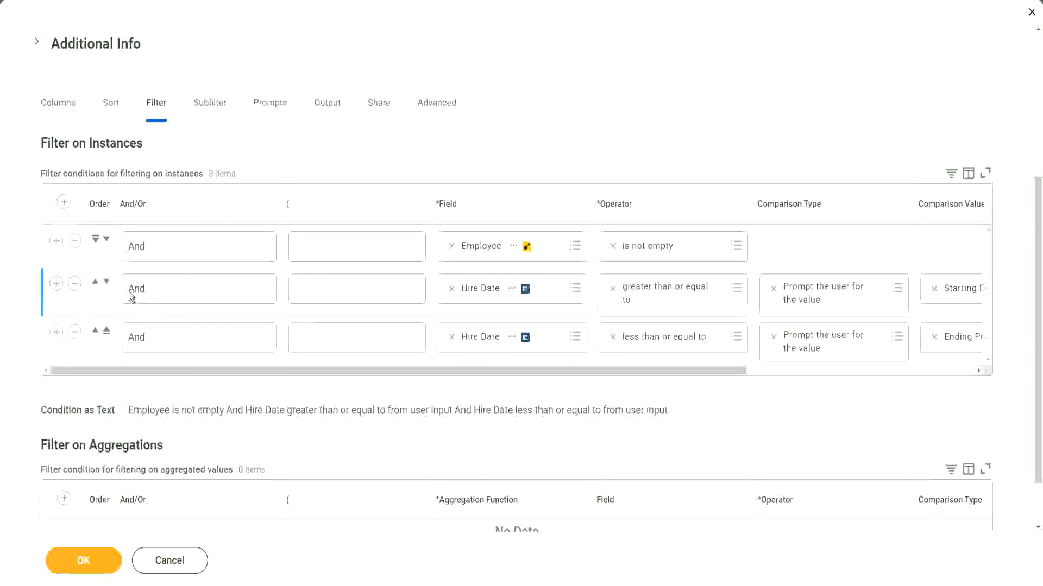
{"action": "left_click", "coordinate": [56, 241]}
{"action": "left_click", "coordinate": [528, 284]}
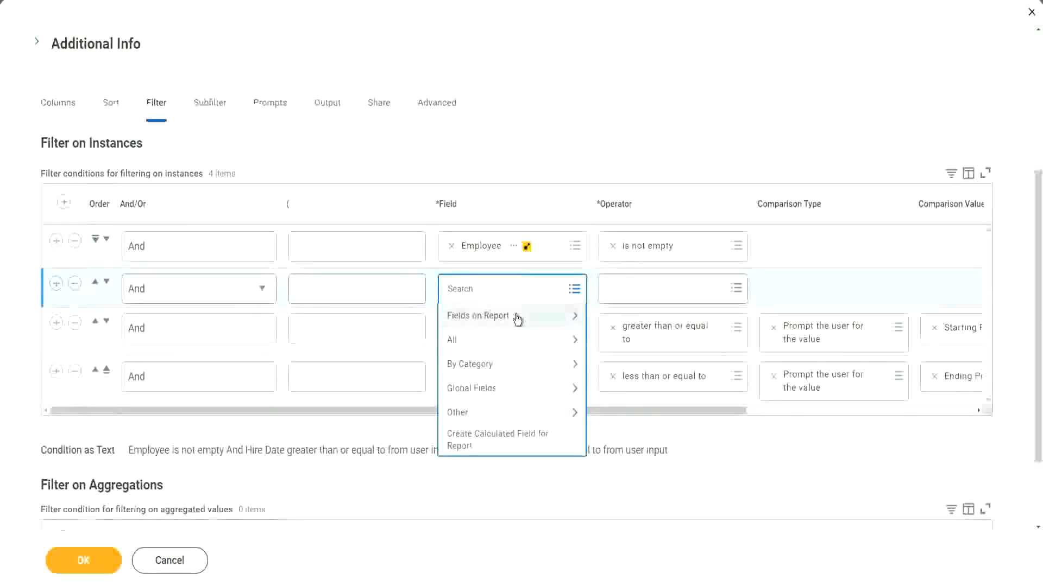
{"action": "left_click", "coordinate": [517, 318]}
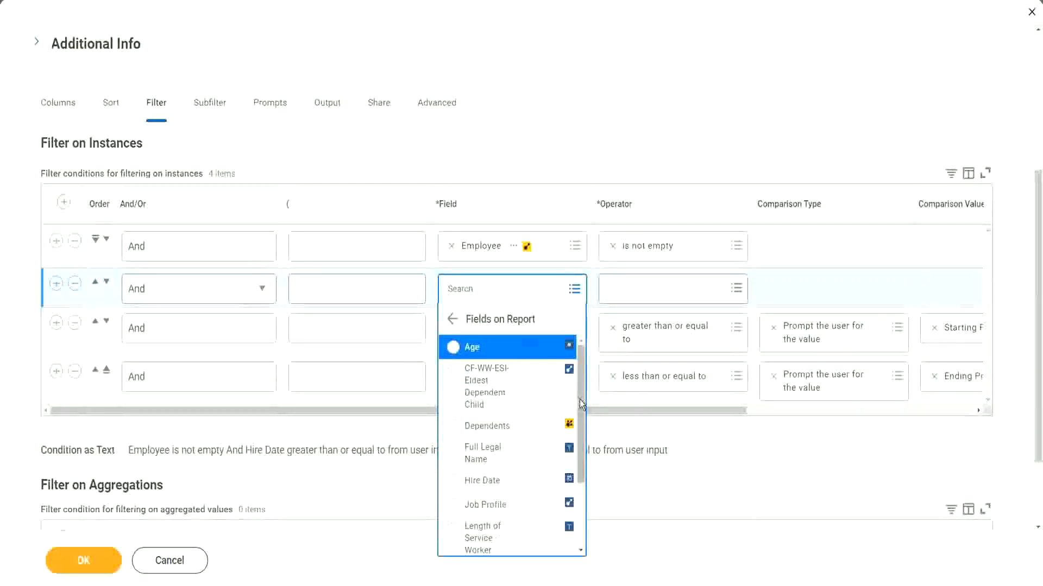
{"action": "mouse_move", "coordinate": [579, 398]}
{"action": "left_mouse_down"}
{"action": "mouse_move", "coordinate": [581, 483]}
{"action": "mouse_move", "coordinate": [581, 396]}
{"action": "left_mouse_up"}
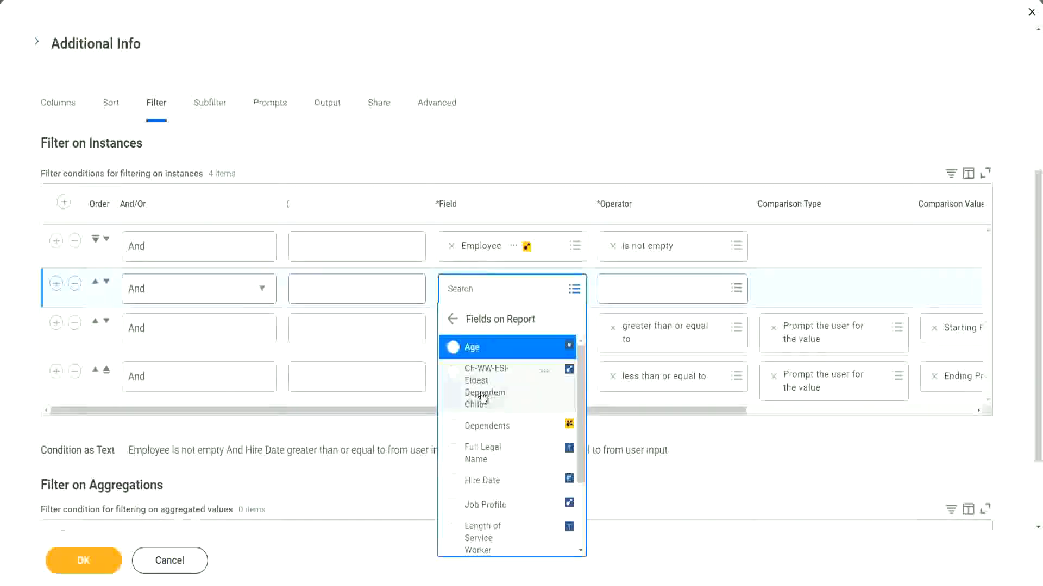
{"action": "left_click", "coordinate": [483, 399]}
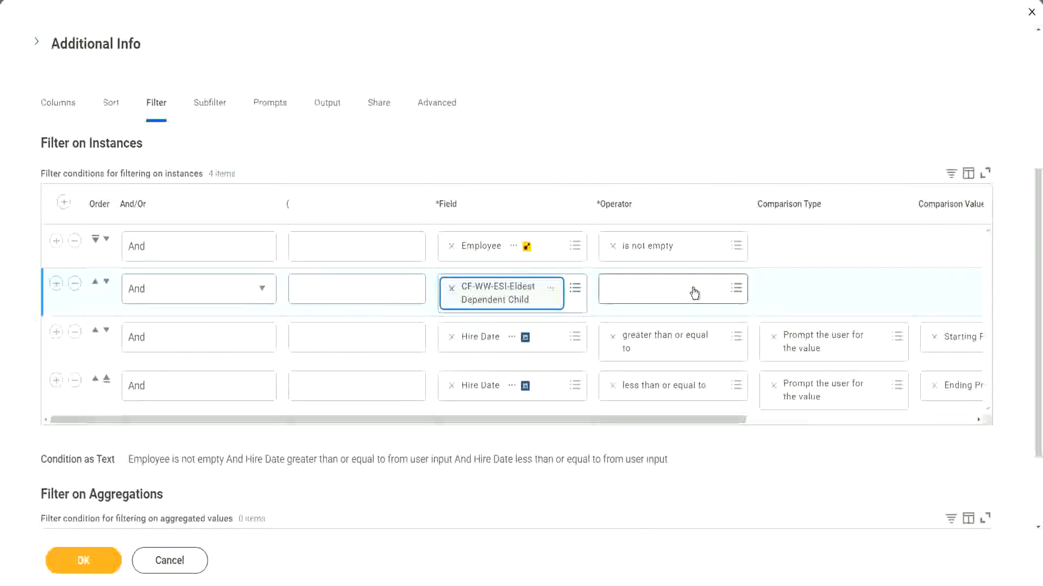
Step: Set the Eldest Dependent Child condition's operator to "is not empty" and save the report definition
{"action": "left_click", "coordinate": [694, 293]}
{"action": "left_click", "coordinate": [671, 317]}
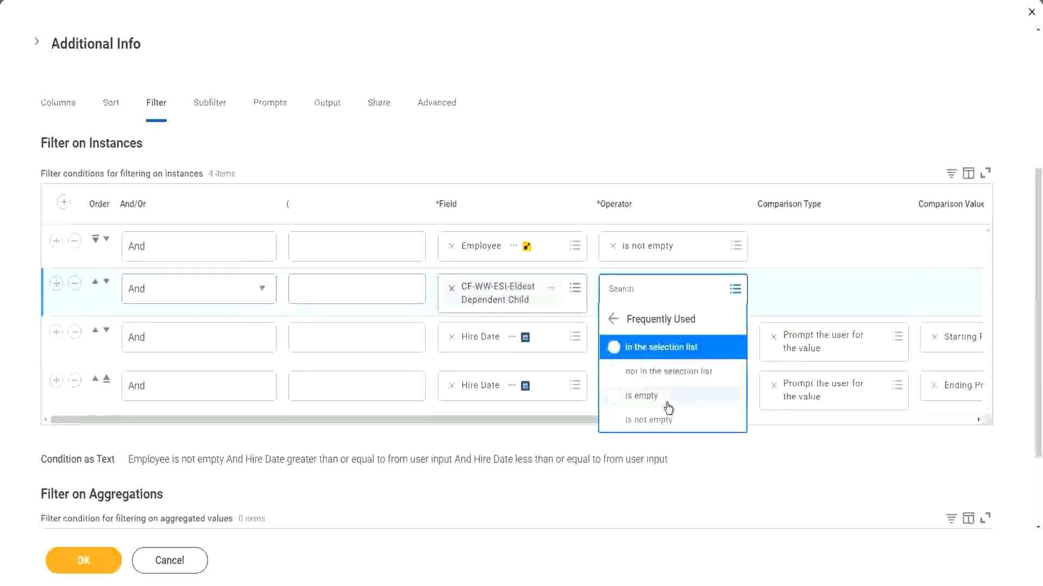
{"action": "left_click", "coordinate": [662, 421]}
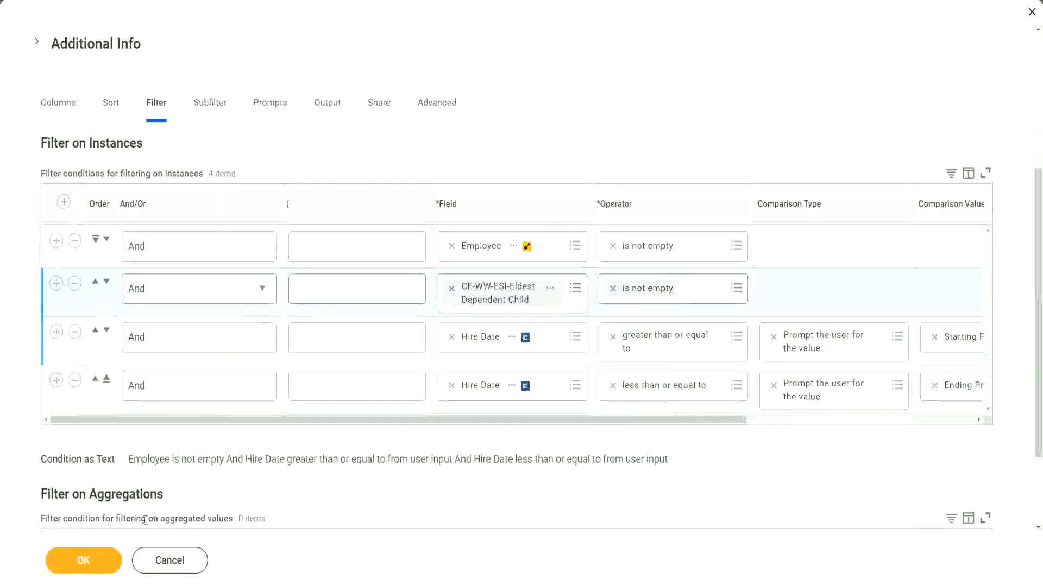
{"action": "left_click", "coordinate": [84, 561]}
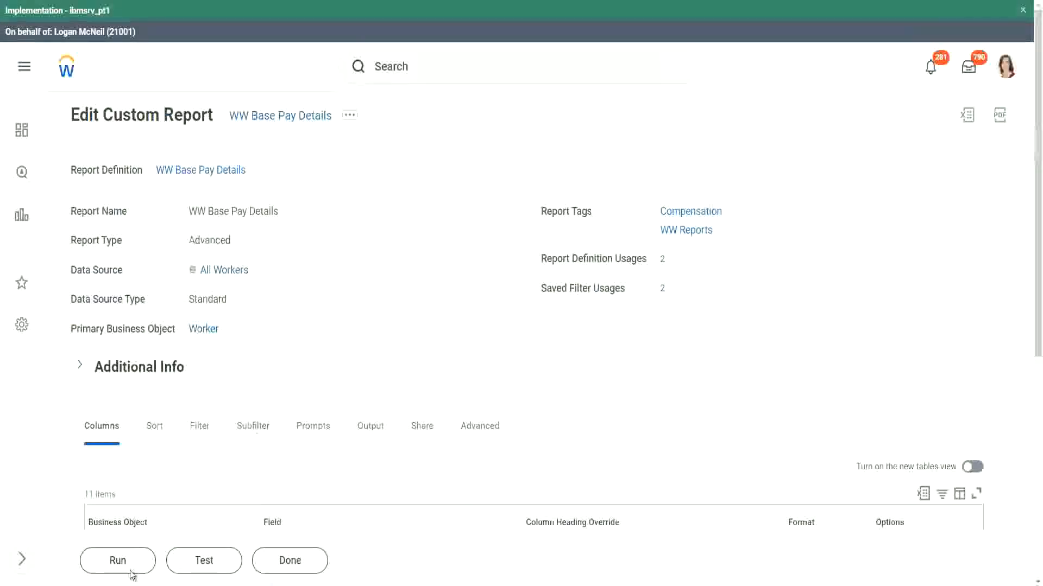
Step: Run the WW Base Pay Details report for hire dates from 01/01/2000 to 12/31/2000
{"action": "left_click", "coordinate": [118, 562]}
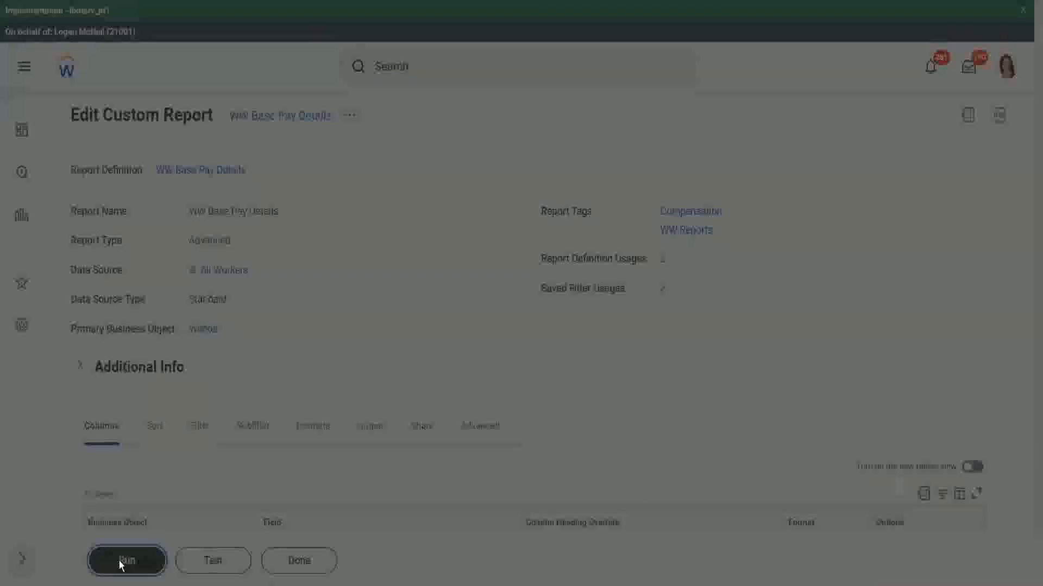
{"action": "left_click", "coordinate": [421, 199]}
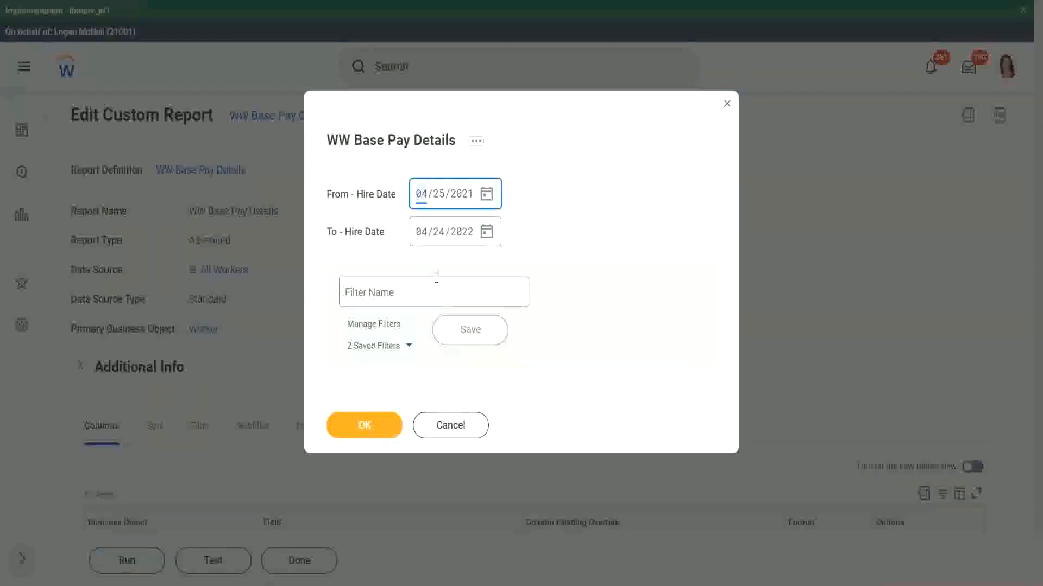
{"action": "type", "text": "01/01/"}
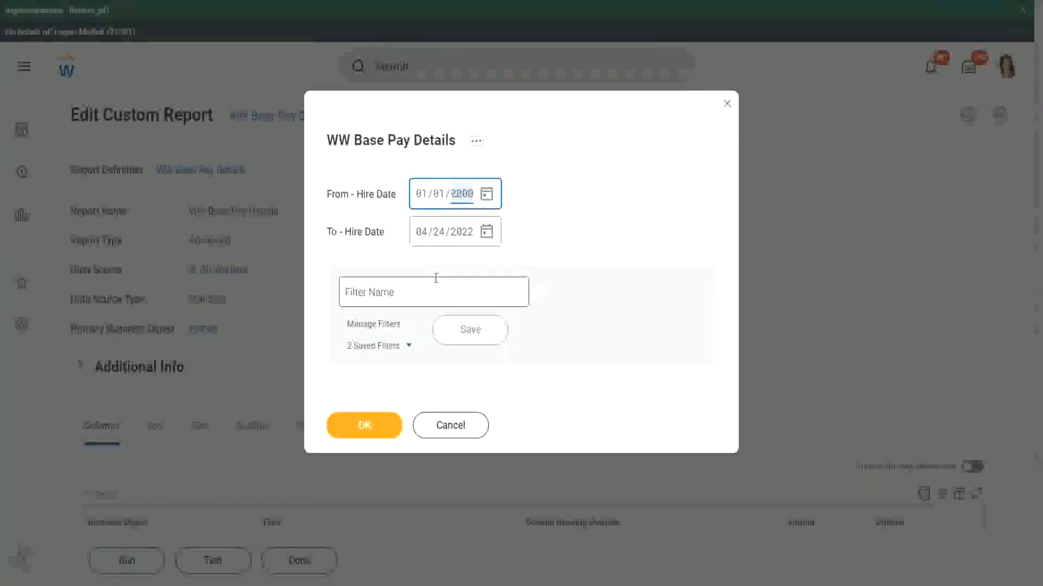
{"action": "type", "text": "2000"}
{"action": "key", "text": "Tab"}
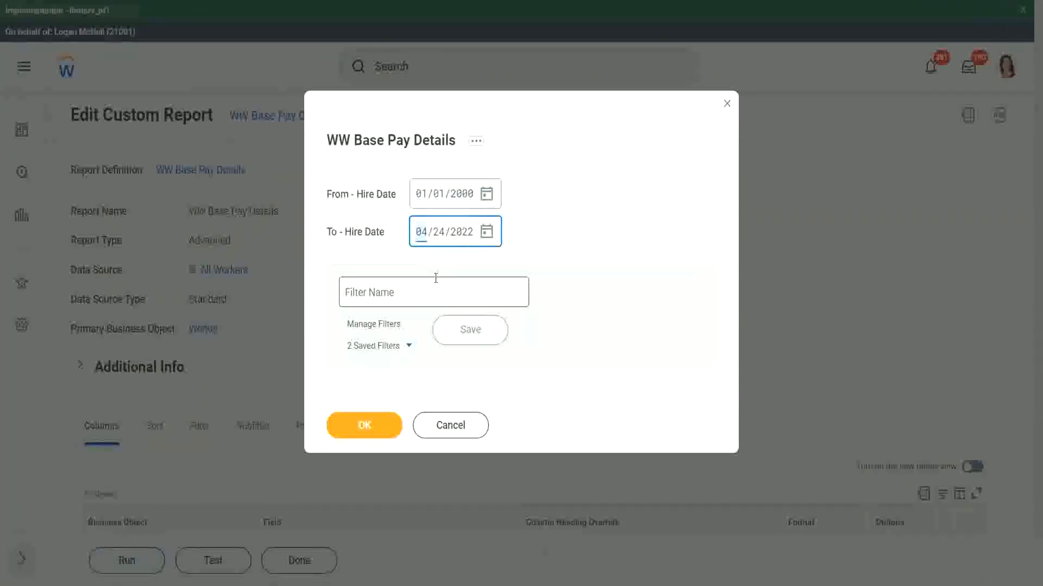
{"action": "type", "text": "12/31/2000"}
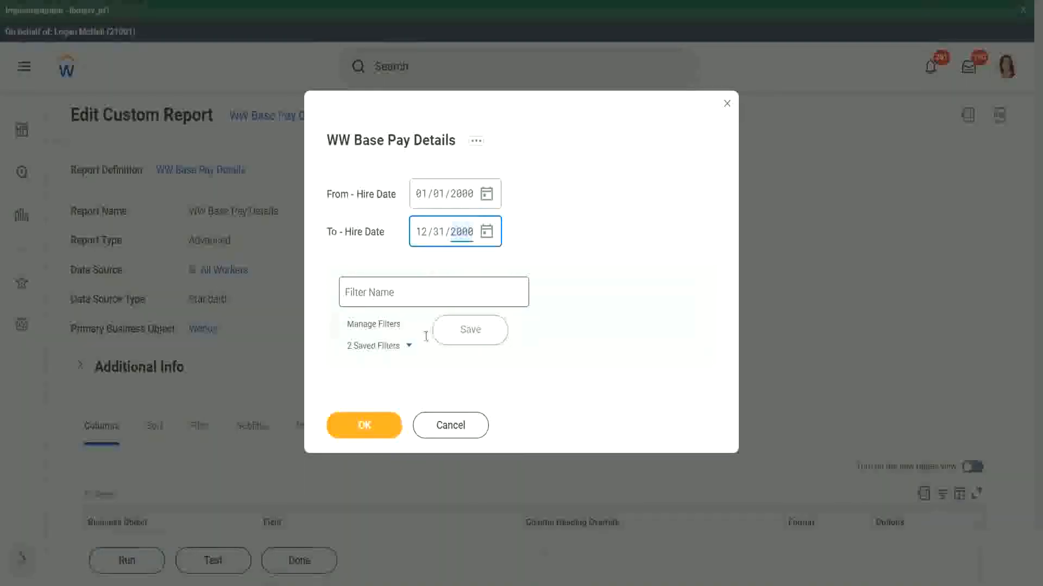
{"action": "left_click", "coordinate": [363, 424]}
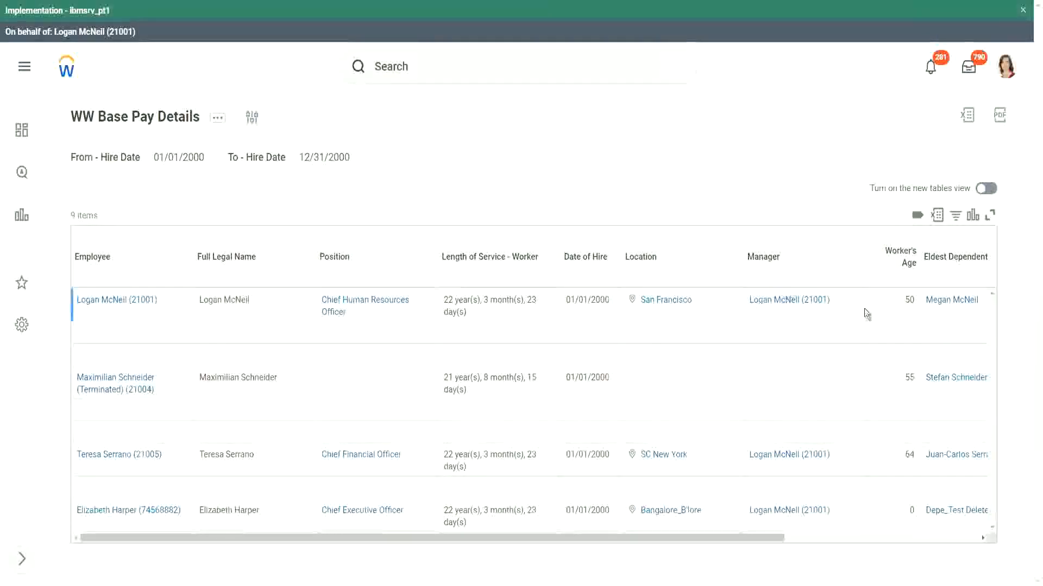
Step: Review the filtered report's Eldest Dependent Child values alongside the workers and their dependents' names and ages
{"action": "left_click_drag", "start_coordinate": [709, 537], "coordinate": [904, 543]}
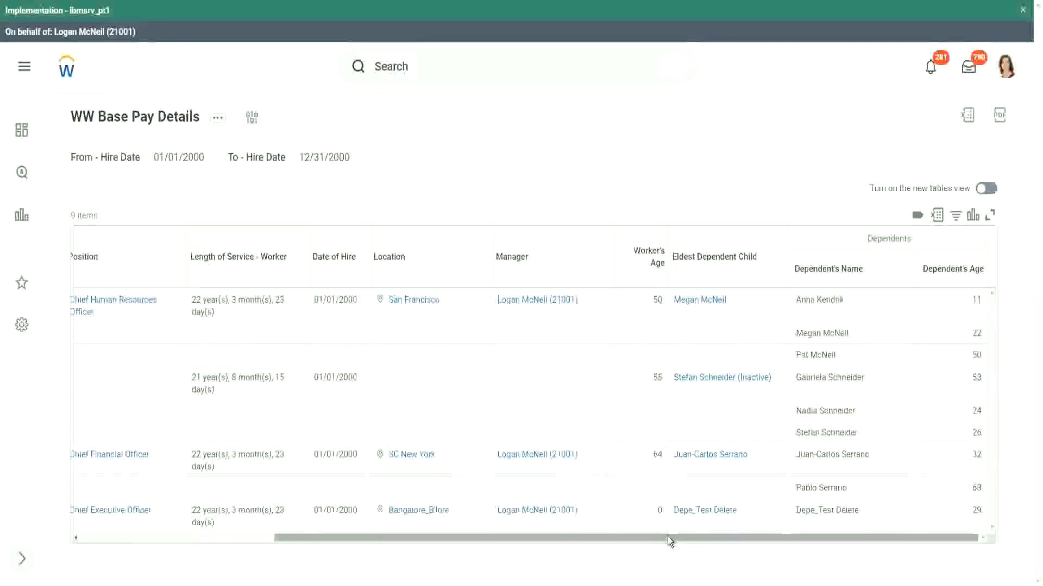
{"action": "left_click_drag", "start_coordinate": [667, 537], "coordinate": [429, 538]}
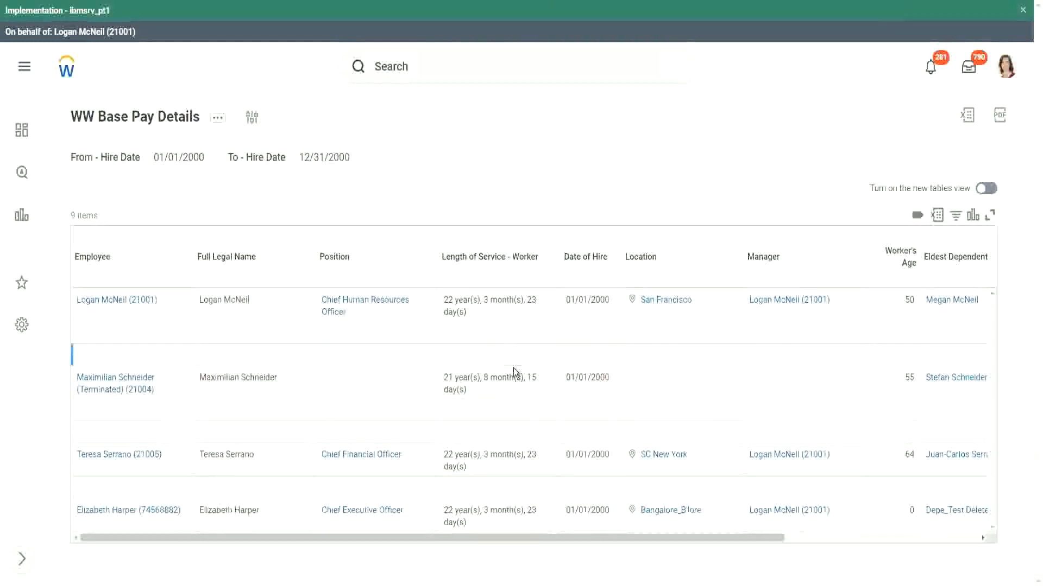
{"action": "left_click_drag", "start_coordinate": [477, 541], "coordinate": [659, 541]}
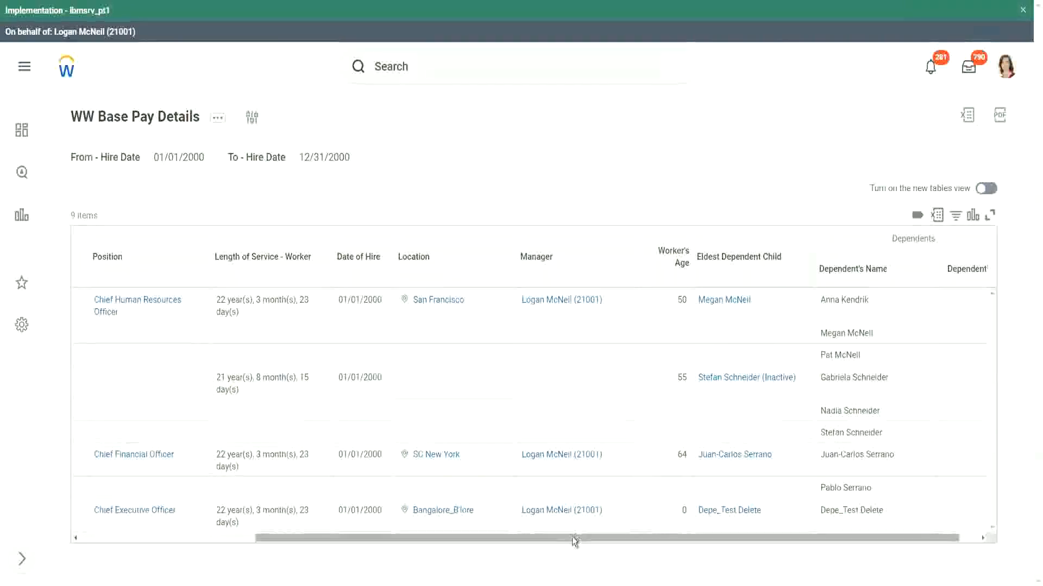
{"action": "left_click_drag", "start_coordinate": [575, 540], "coordinate": [275, 547]}
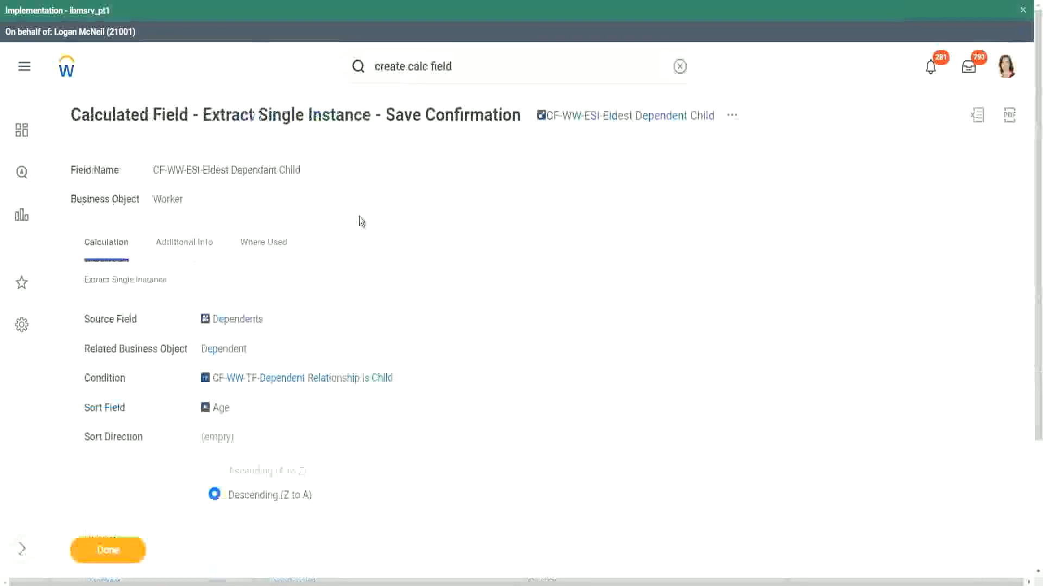
Step: Copy the name of the CF-WW-ESI-Eldest Dependent Child field and open the Create Calculated Field task
{"action": "right_click", "coordinate": [610, 121]}
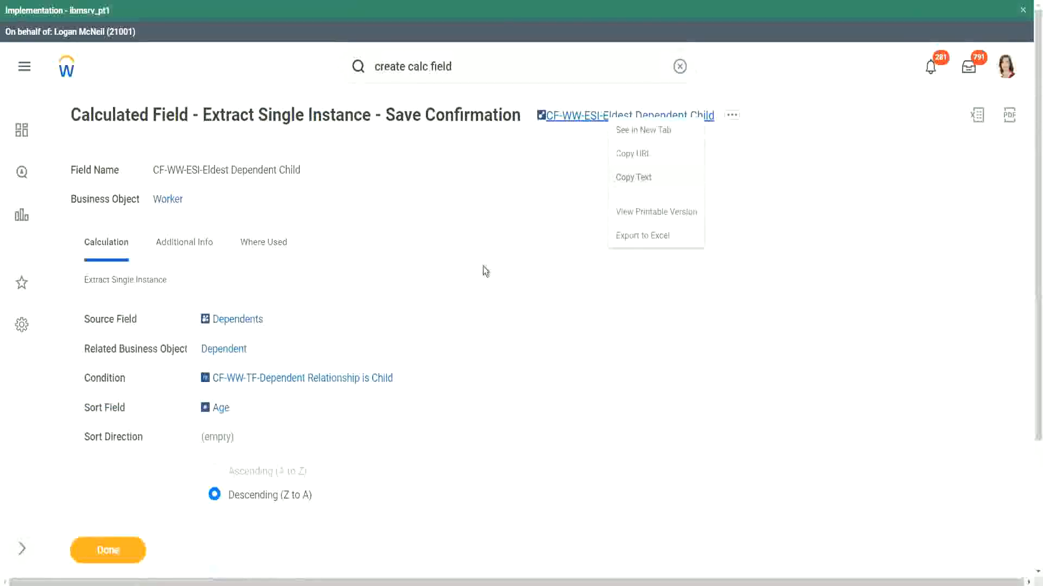
{"action": "left_click", "coordinate": [654, 179]}
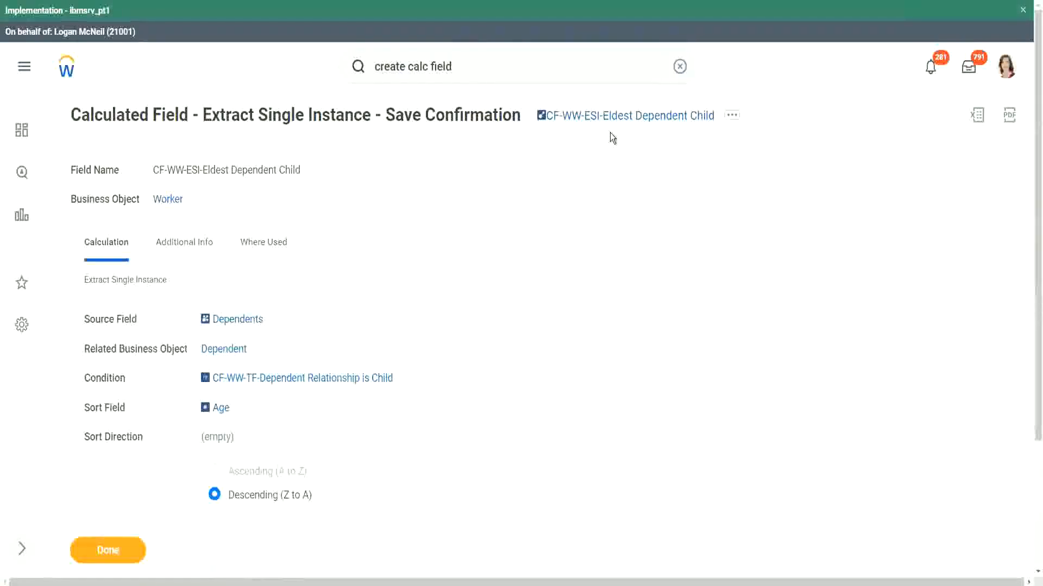
{"action": "left_click", "coordinate": [470, 70]}
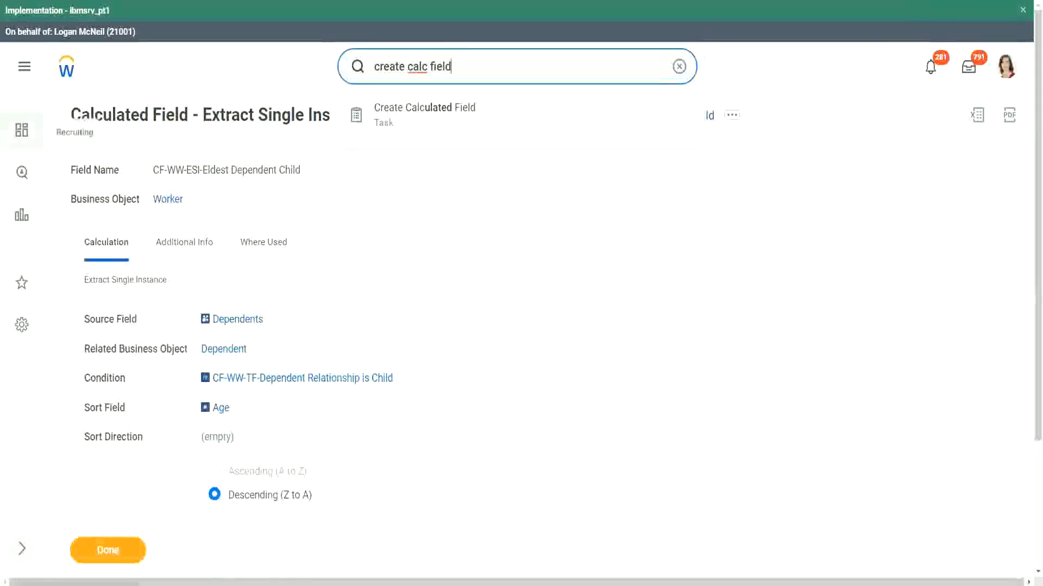
{"action": "left_click", "coordinate": [431, 112]}
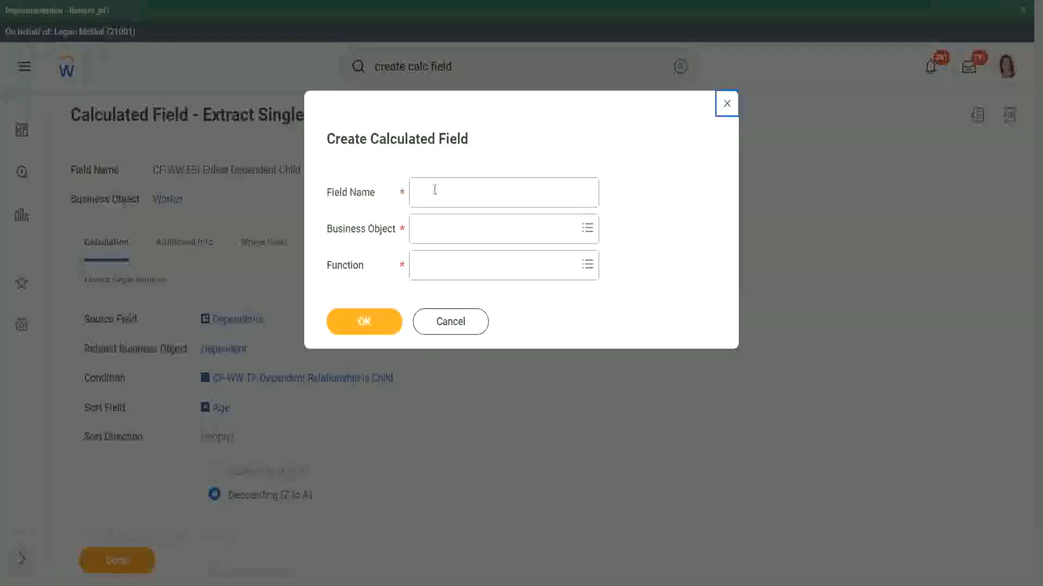
Step: Name the new calculated field "CF-WW-LRV-Age of the eldest Dependent Child", adapting the copied name
{"action": "left_click", "coordinate": [435, 190]}
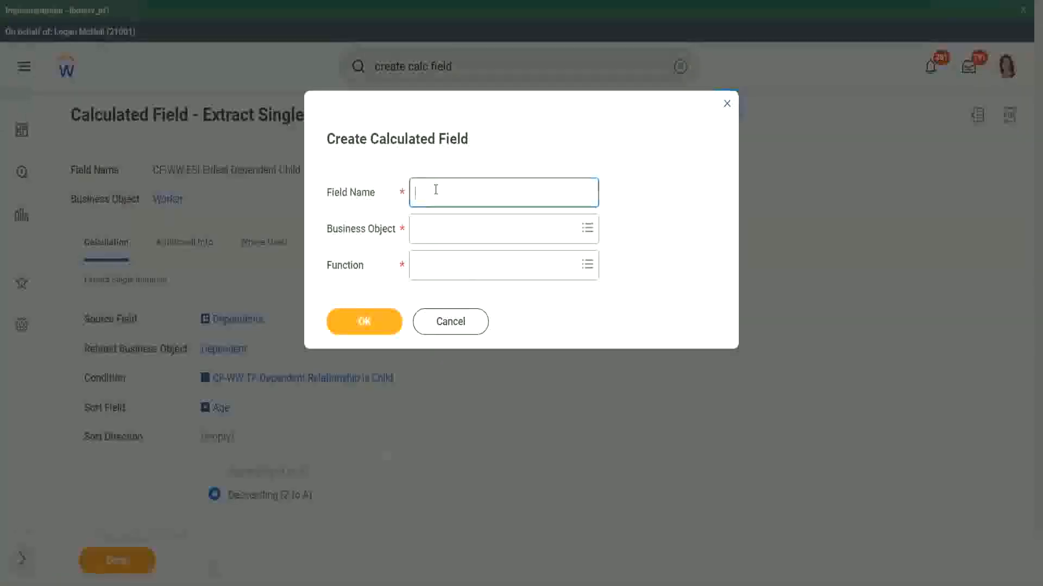
{"action": "type", "text": "CF-WW-ESI-Eldest Dependent Child"}
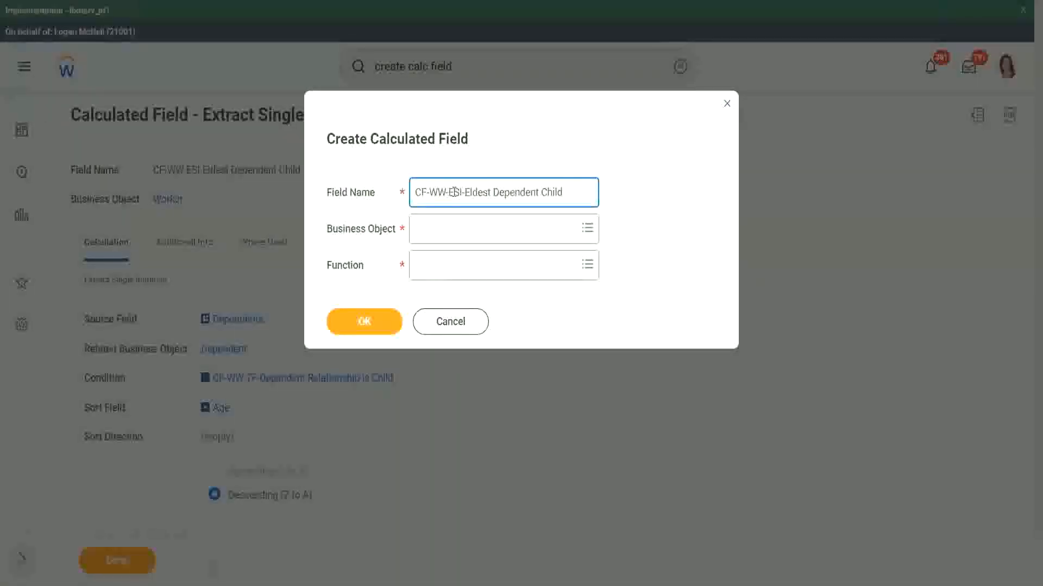
{"action": "double_click", "coordinate": [454, 192]}
{"action": "type", "text": "LRV-"}
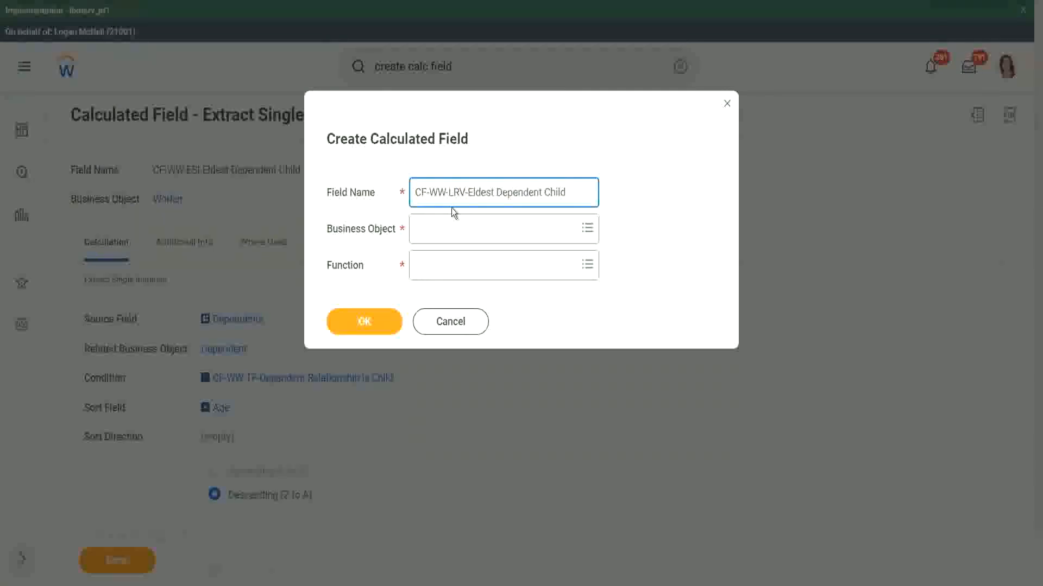
{"action": "type", "text": "Age of "}
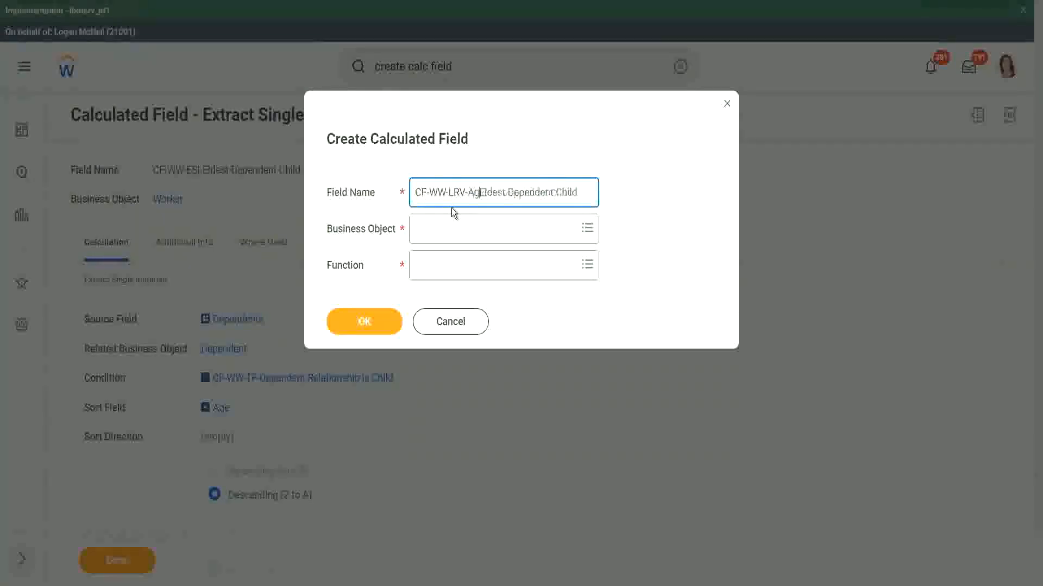
{"action": "type", "text": "the"}
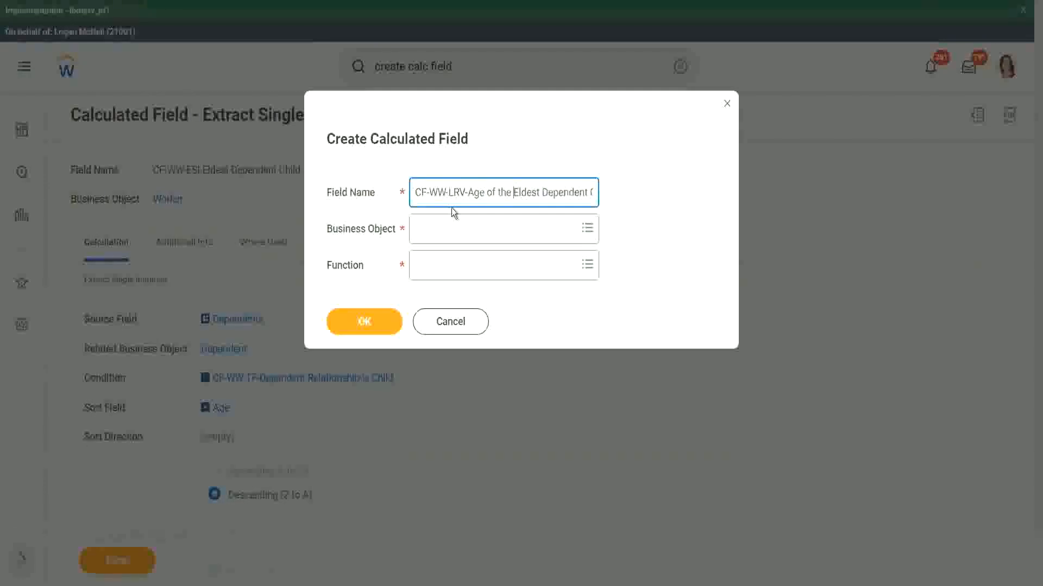
{"action": "key", "text": "shift+Right"}
{"action": "type", "text": "e"}
{"action": "key", "text": "End"}
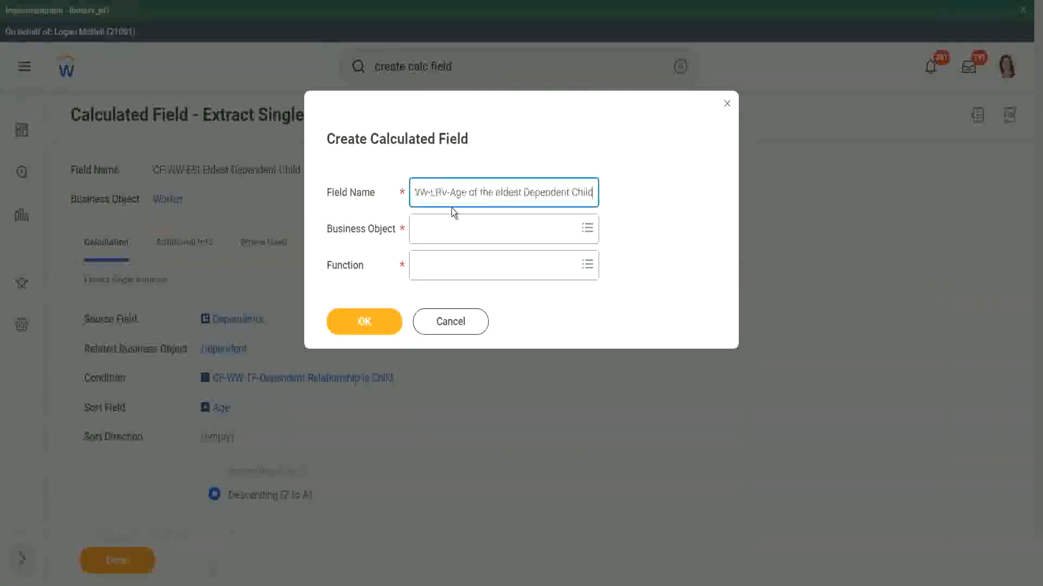
Step: Set the calculated field's business object to Worker and its function to Lookup Related Value, and confirm the creation details
{"action": "key", "text": "Tab"}
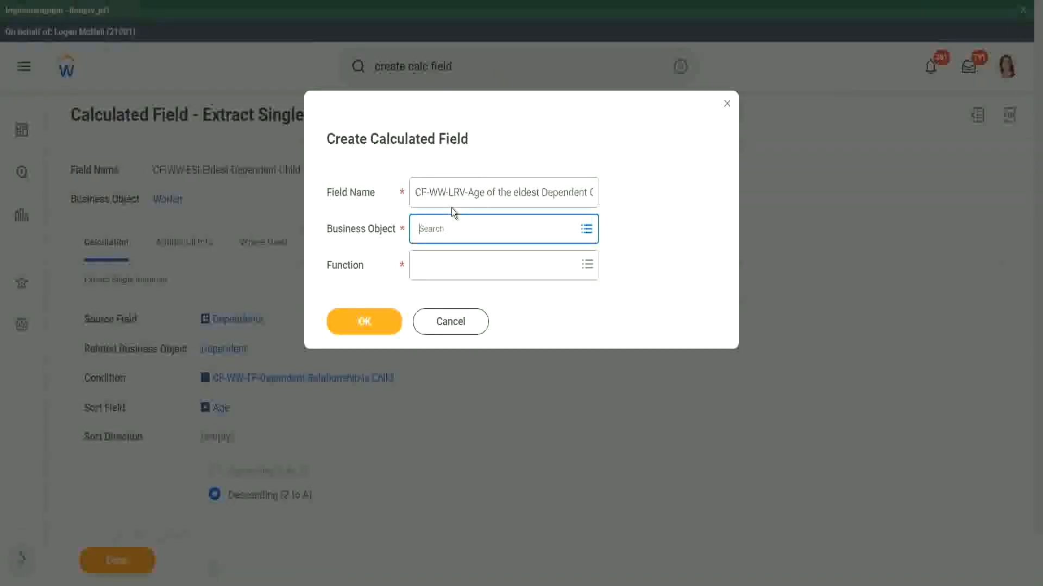
{"action": "type", "text": "worker"}
{"action": "key", "text": "Return"}
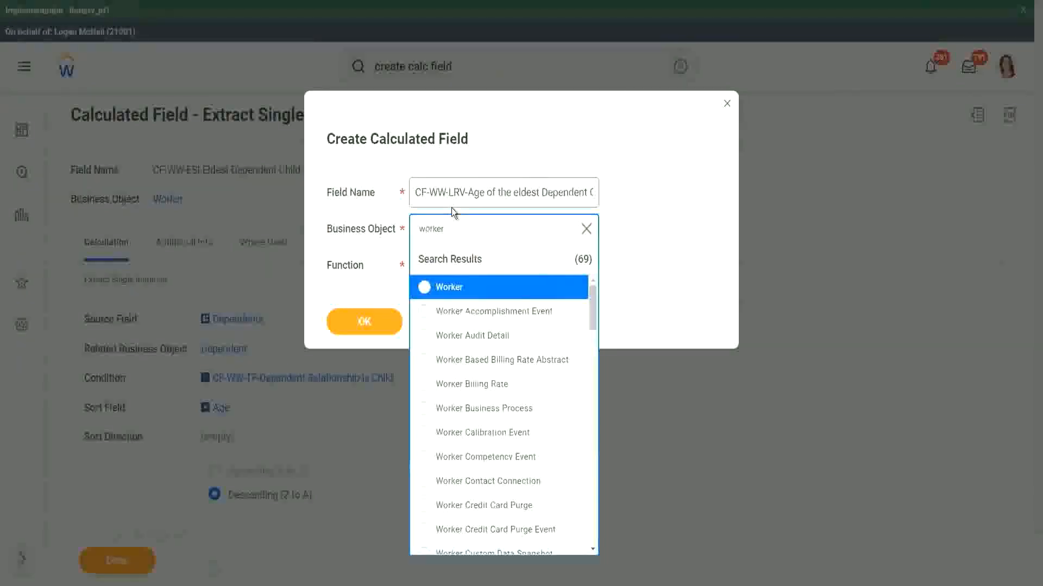
{"action": "left_click", "coordinate": [425, 288]}
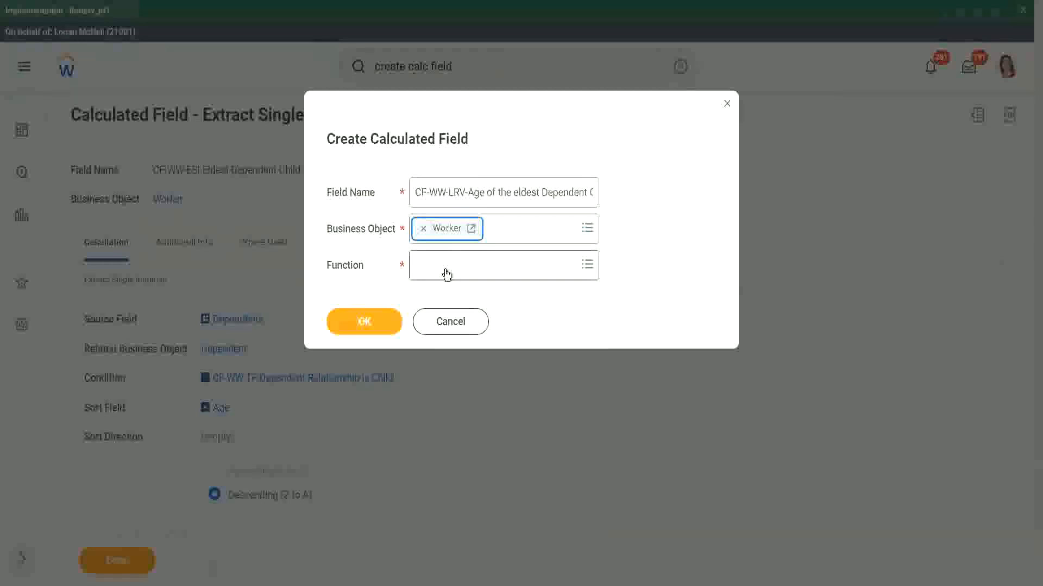
{"action": "left_click", "coordinate": [446, 271]}
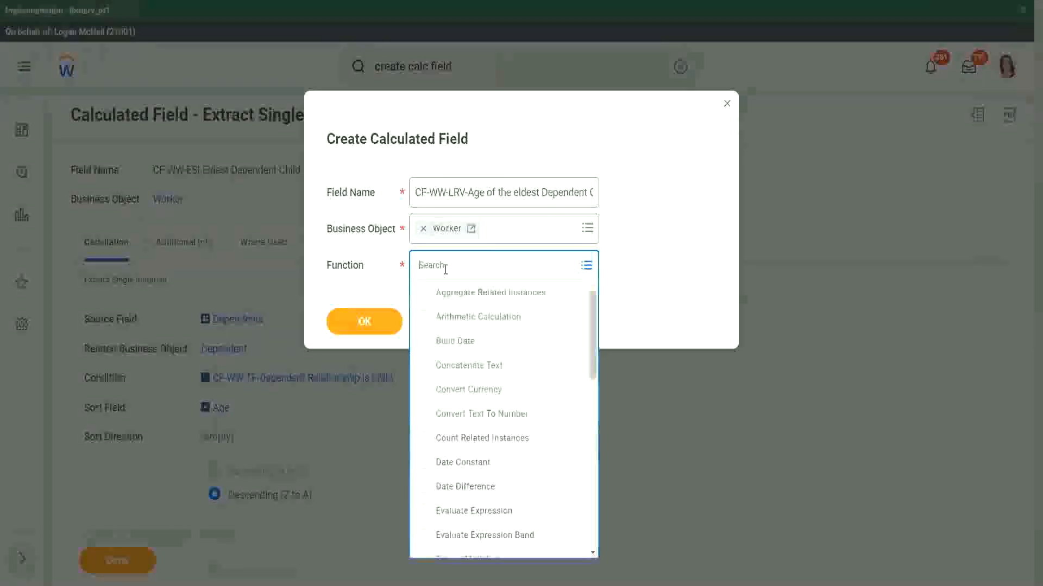
{"action": "type", "text": "lrv"}
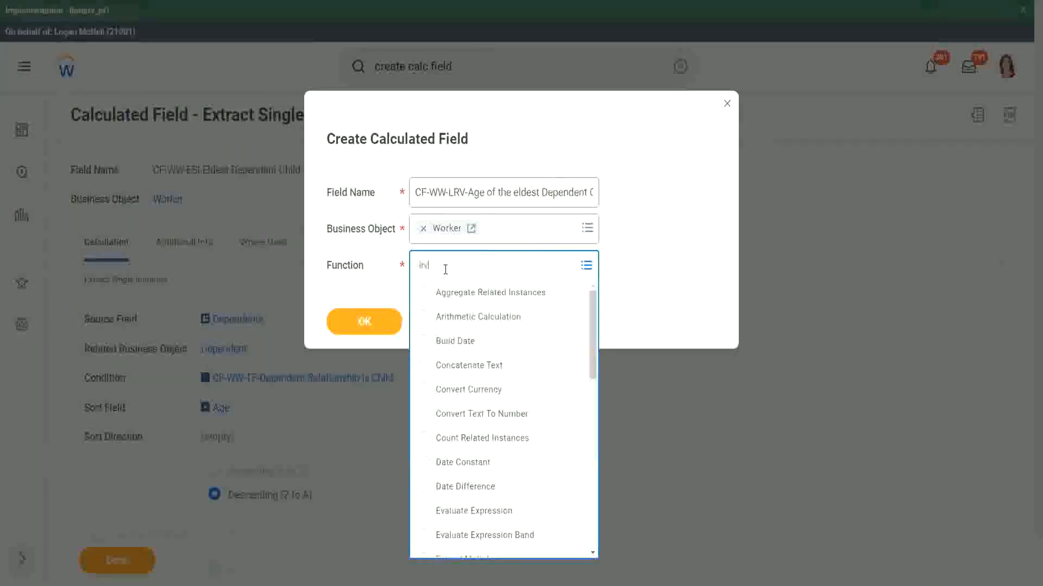
{"action": "key", "text": "Return"}
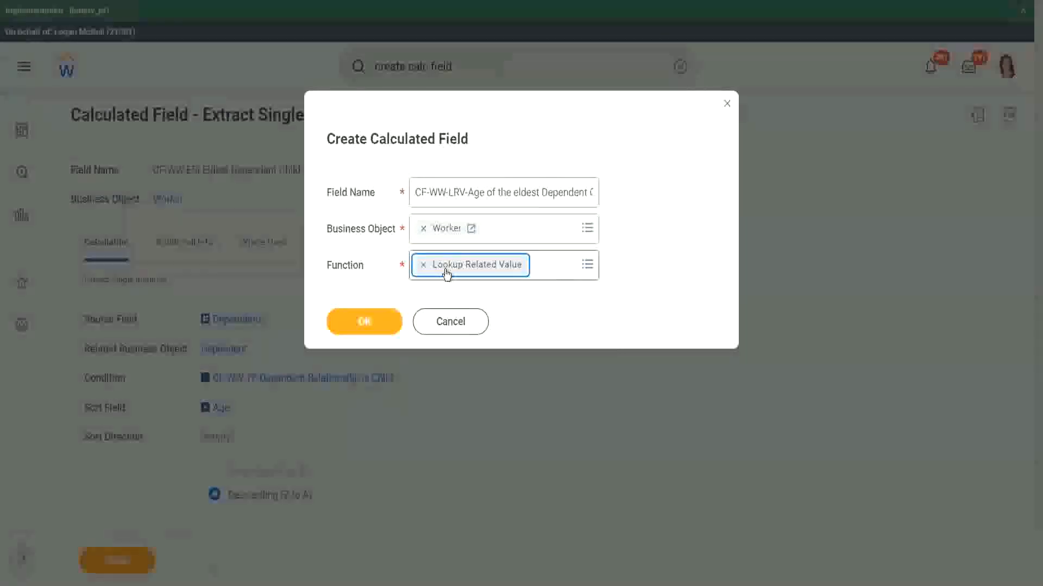
{"action": "left_click", "coordinate": [364, 324]}
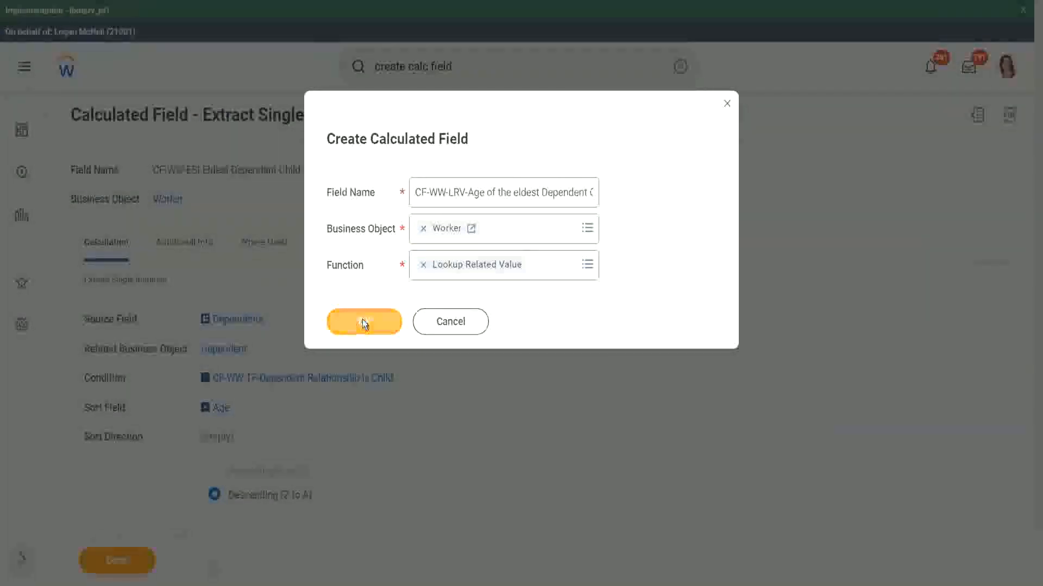